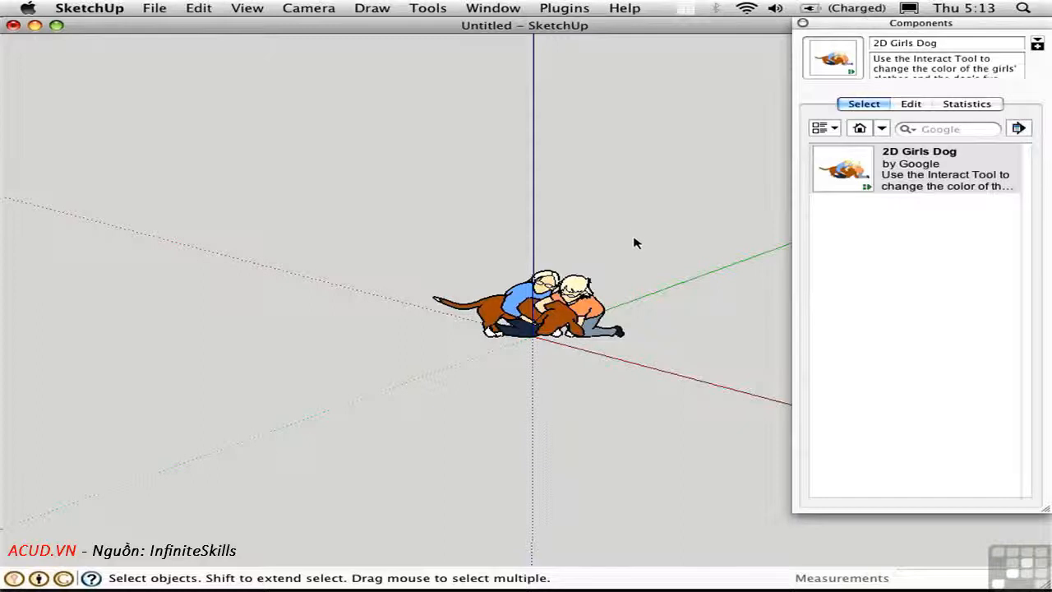
- List the Components Sampler collection in the component browser and display the Dynamic Components tool palette
click(879, 133)
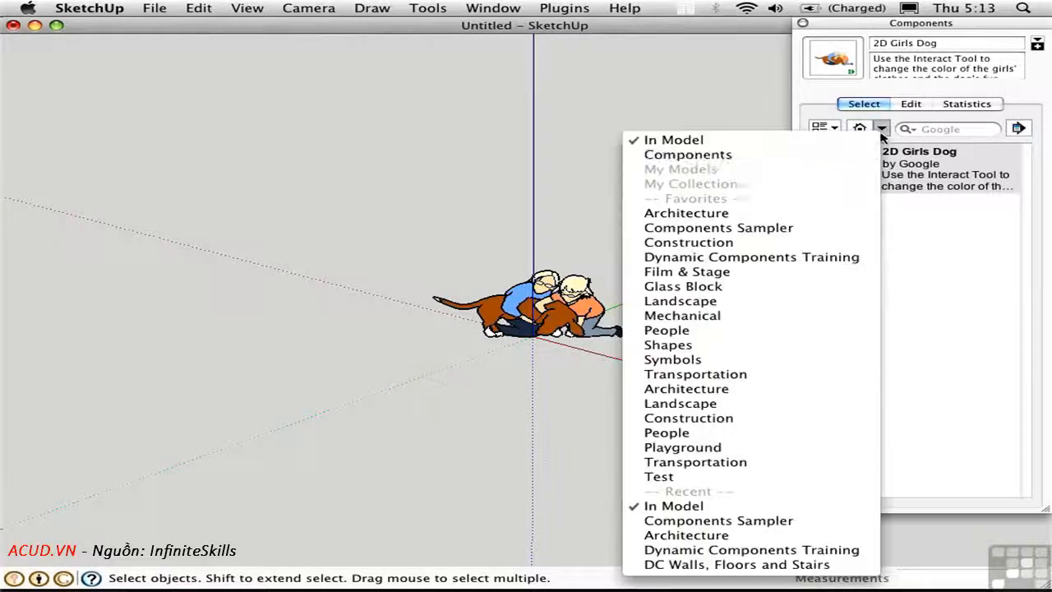
click(787, 231)
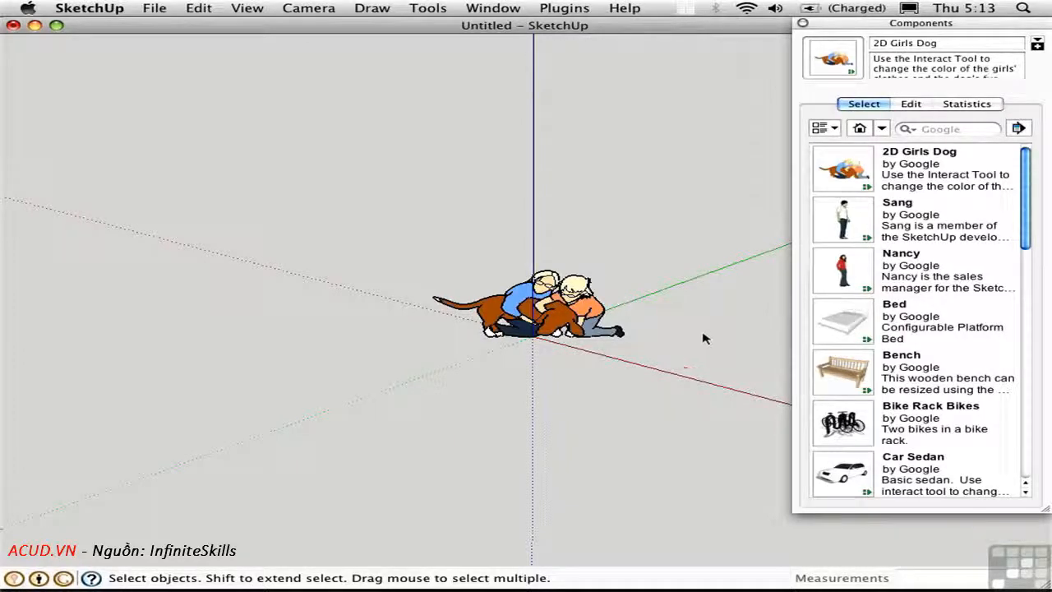
click(256, 12)
mouse_move(378, 27)
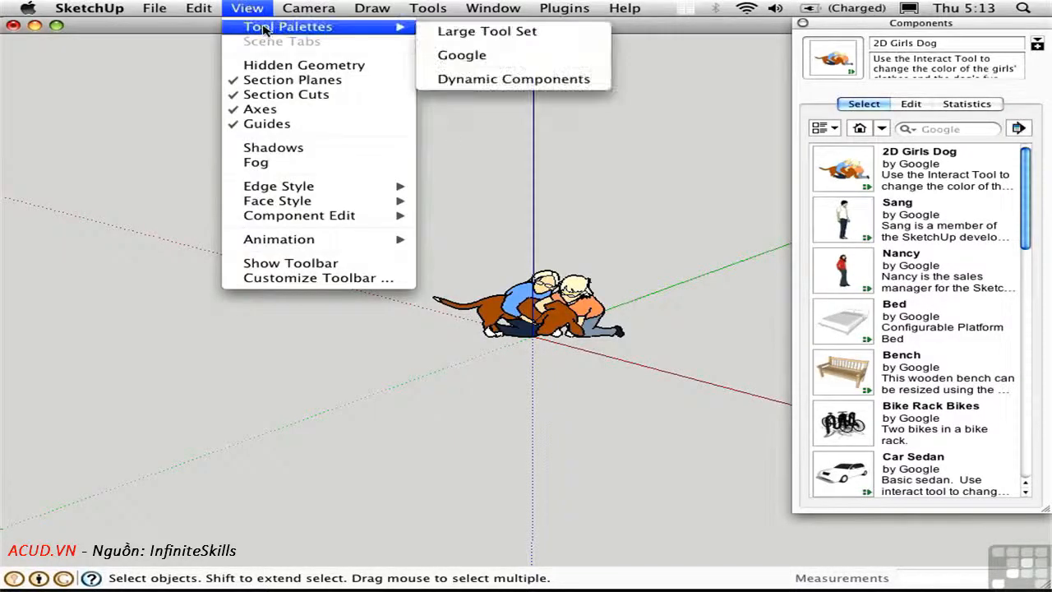
click(481, 80)
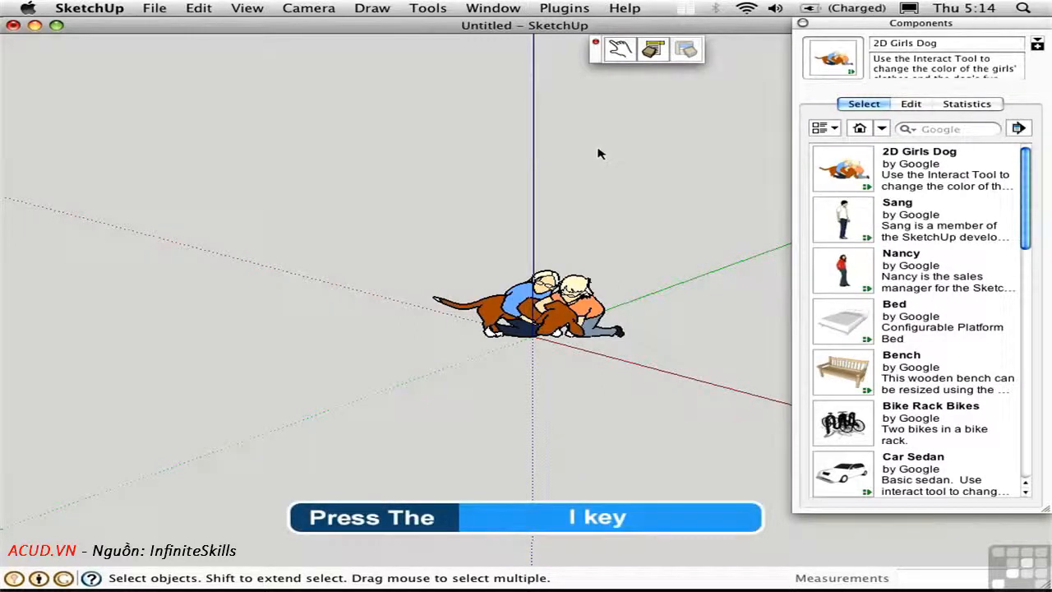
- Use the Interact tool to change the dog's fur to dark brown and back to its original brown
key(i)
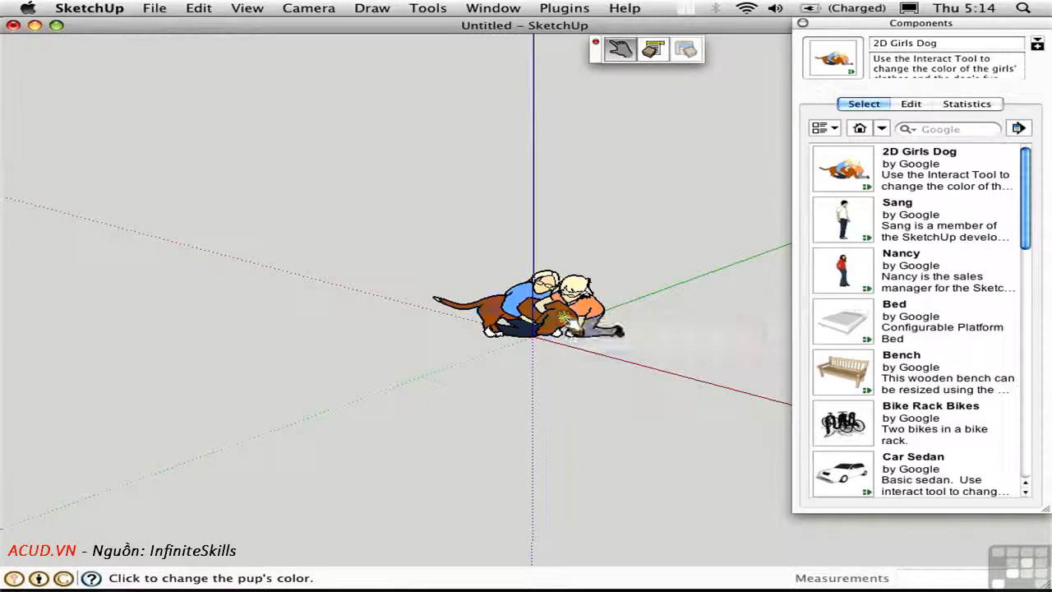
click(565, 323)
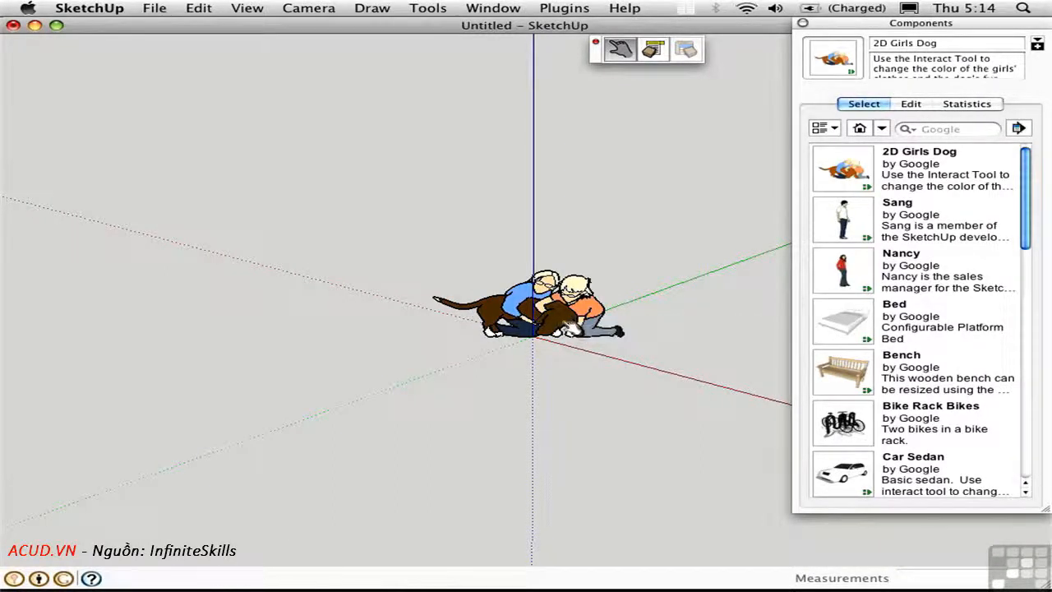
click(567, 325)
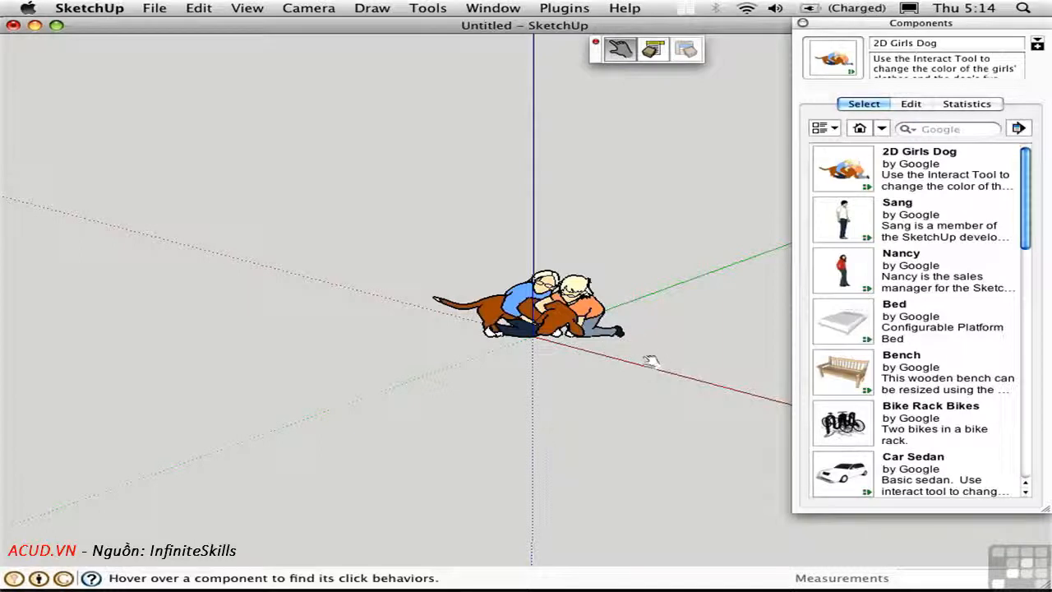
- Place the standing man component in the white shirt to the left of the girls and dog, and make his shirt red with Interact
click(842, 220)
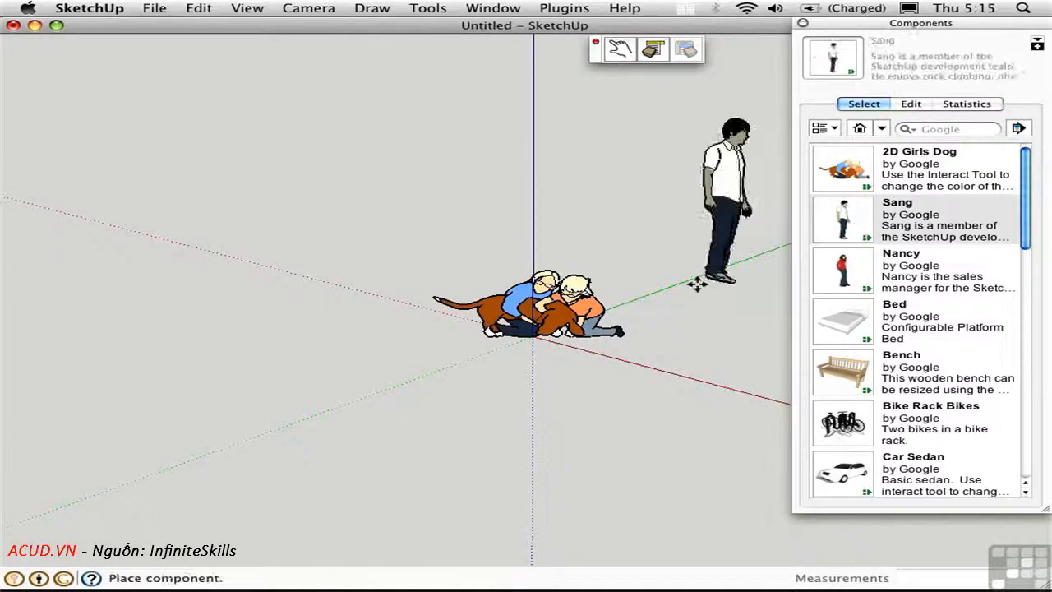
click(355, 342)
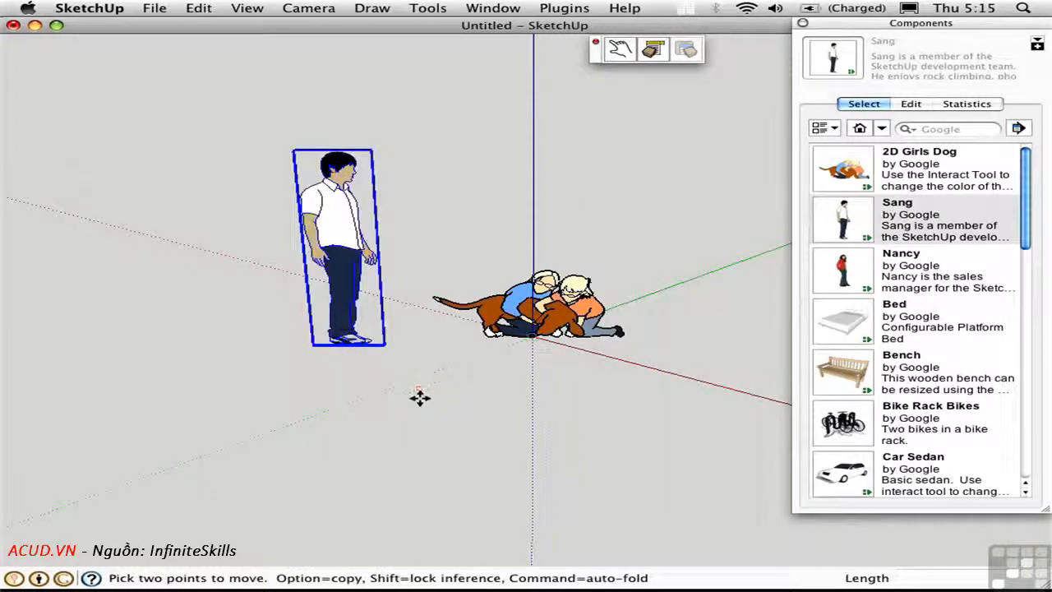
key(i)
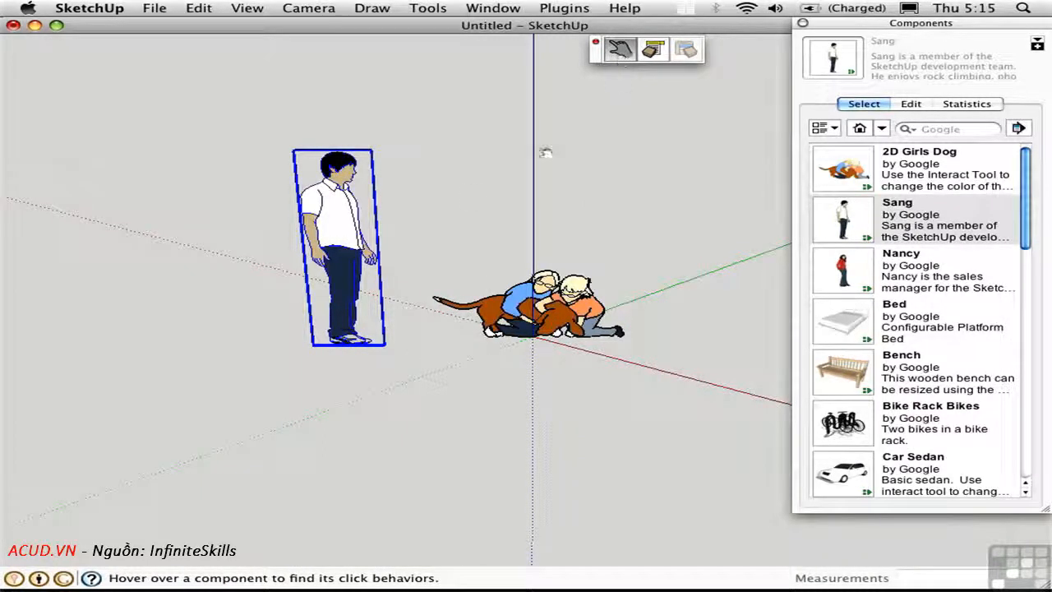
click(342, 229)
click(346, 231)
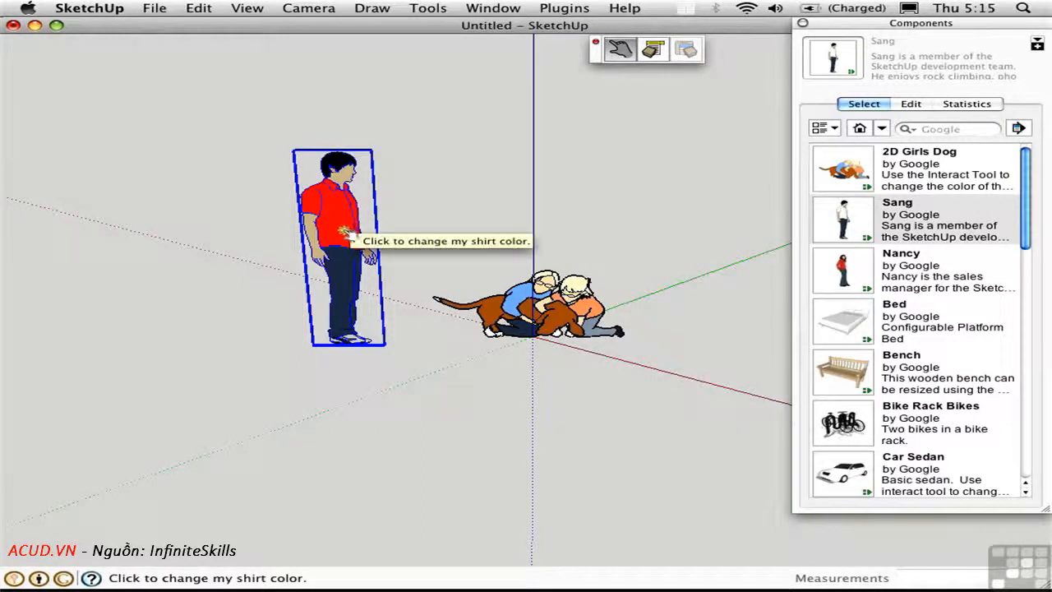
key(space)
- Place the woman component to the left of the man, and use Interact to make her jacket brown and her pants black
click(847, 269)
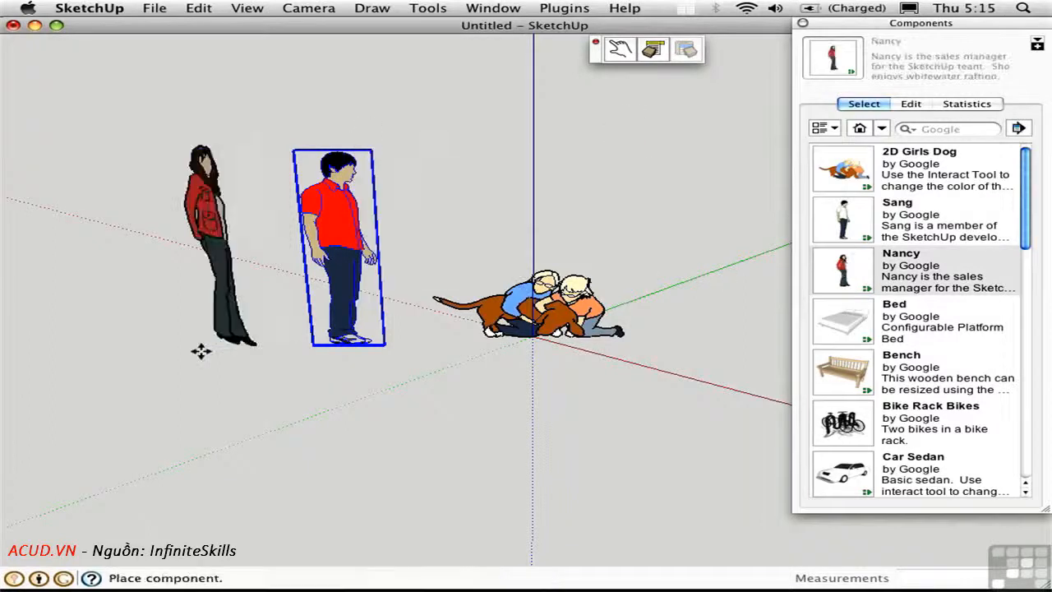
click(210, 353)
key(i)
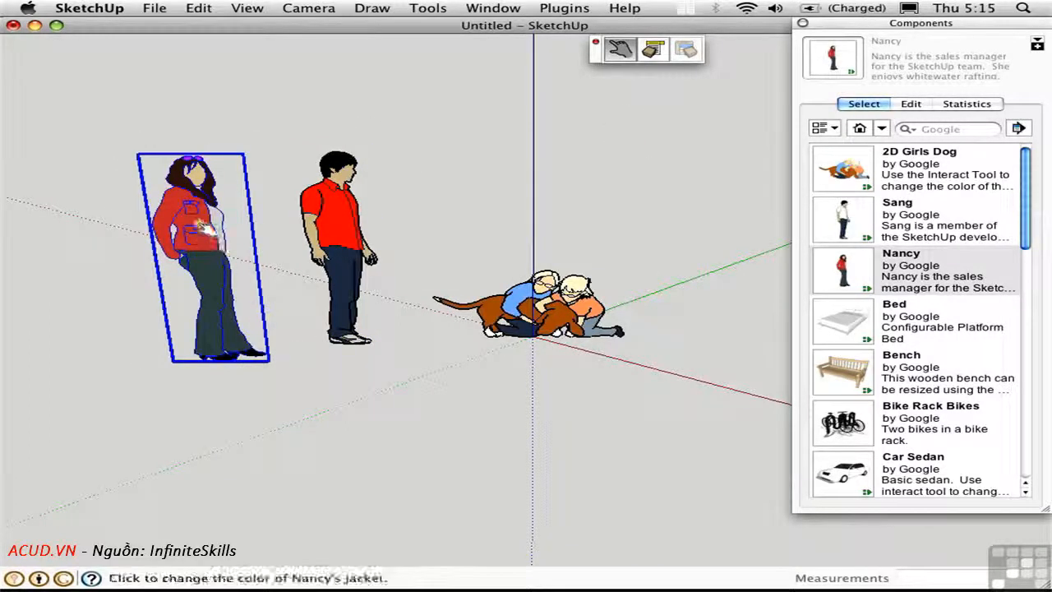
click(210, 231)
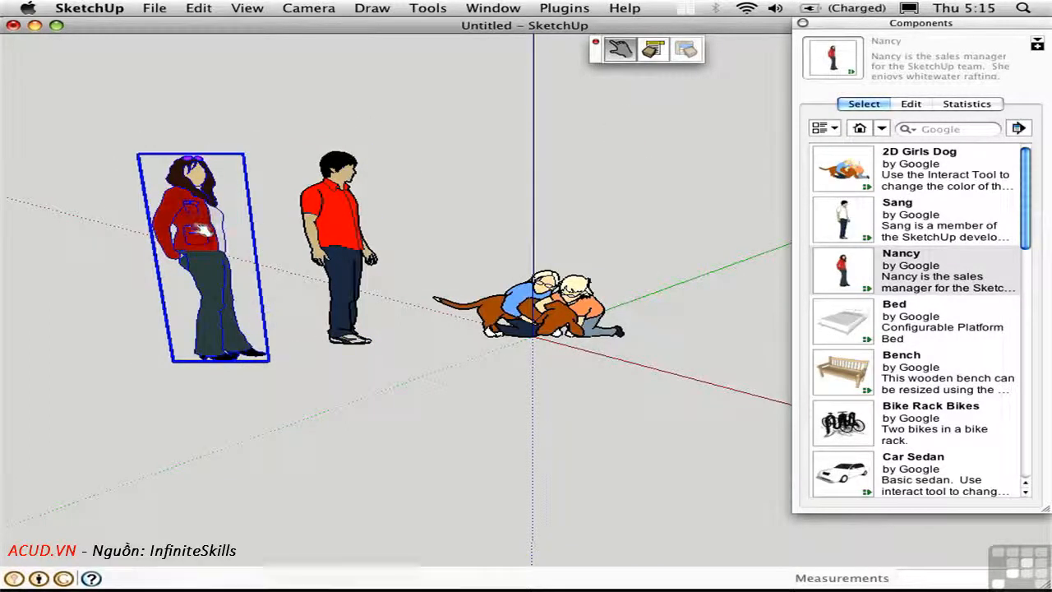
click(217, 276)
click(198, 226)
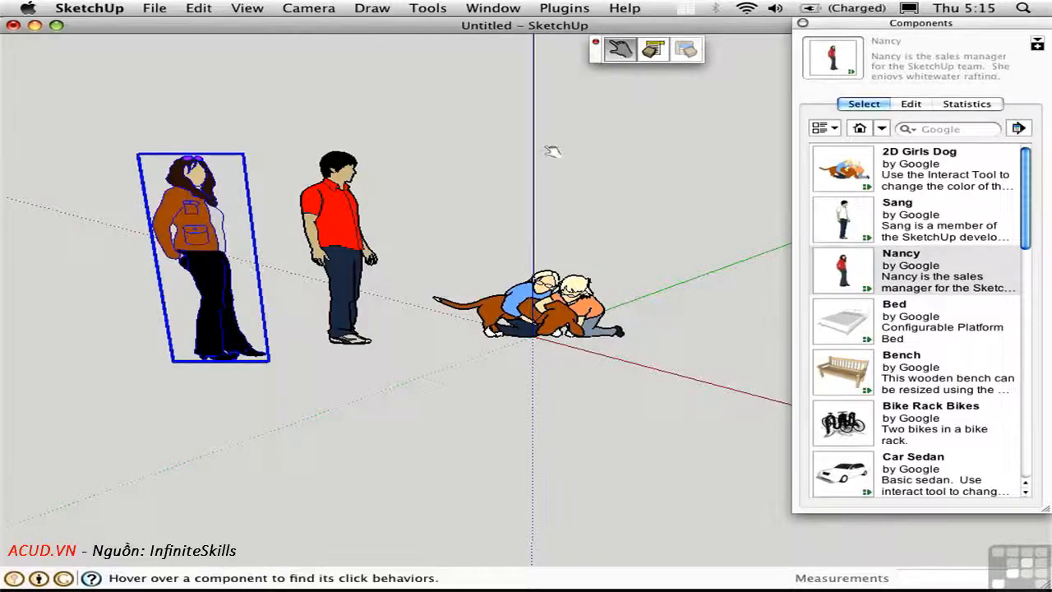
- Set the woman's pants color to the RGB value 23,128,23 in her component options, and deselect her
click(652, 51)
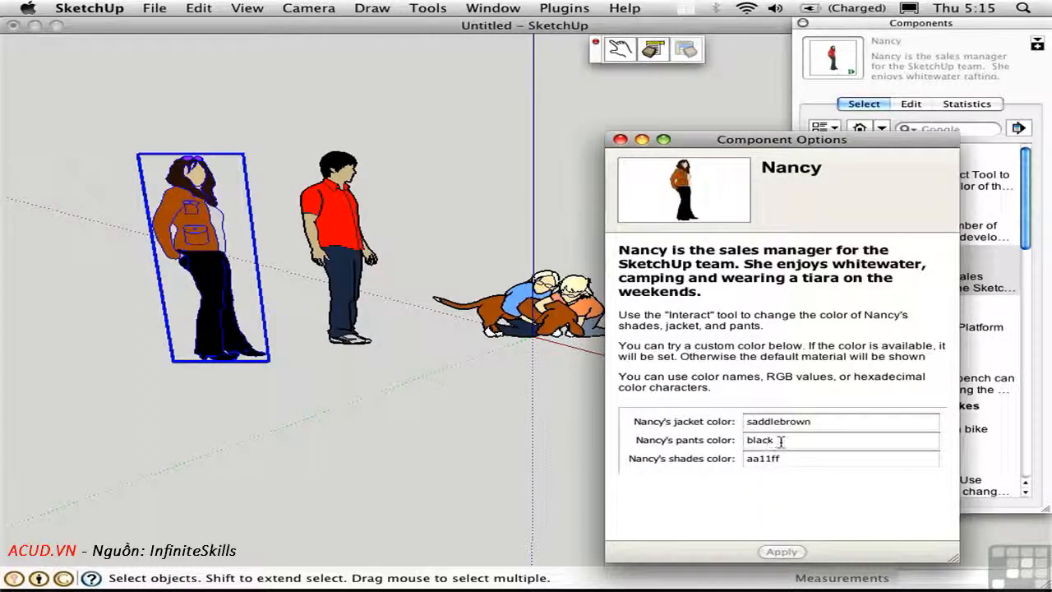
drag(781, 439, 729, 442)
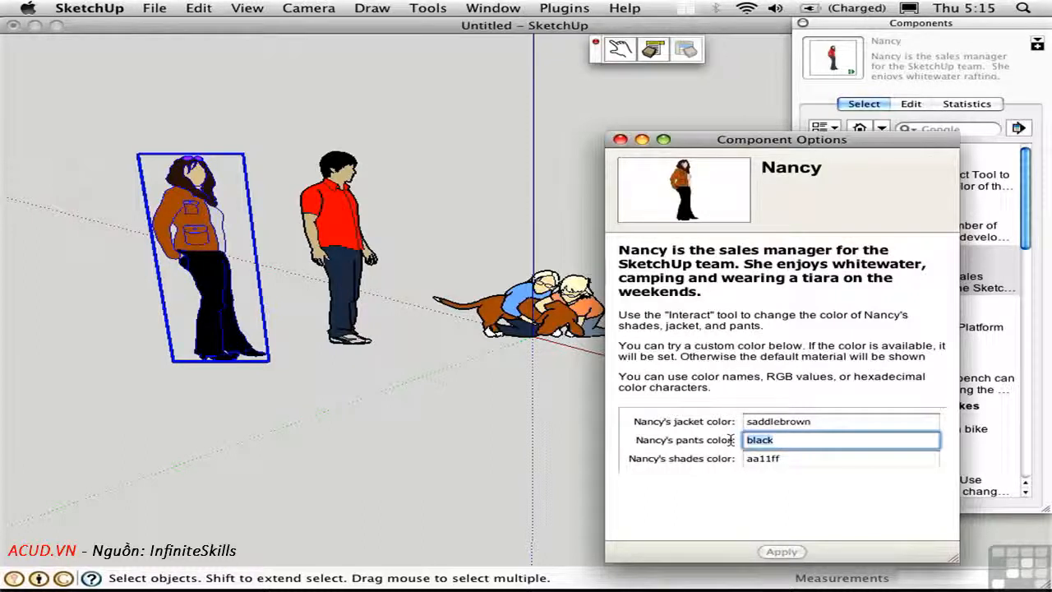
text(23,128,23)
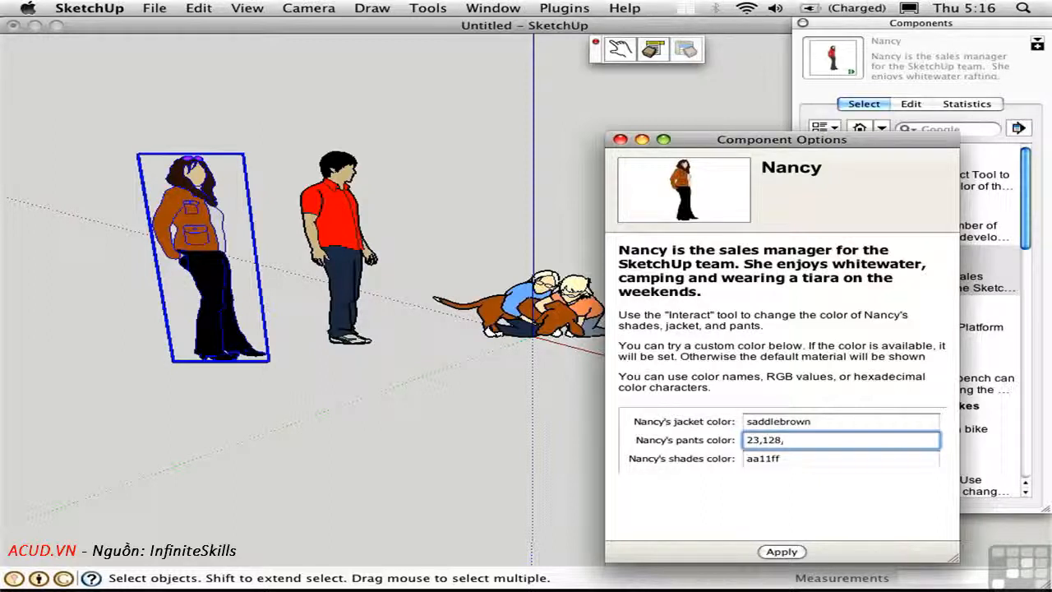
click(781, 552)
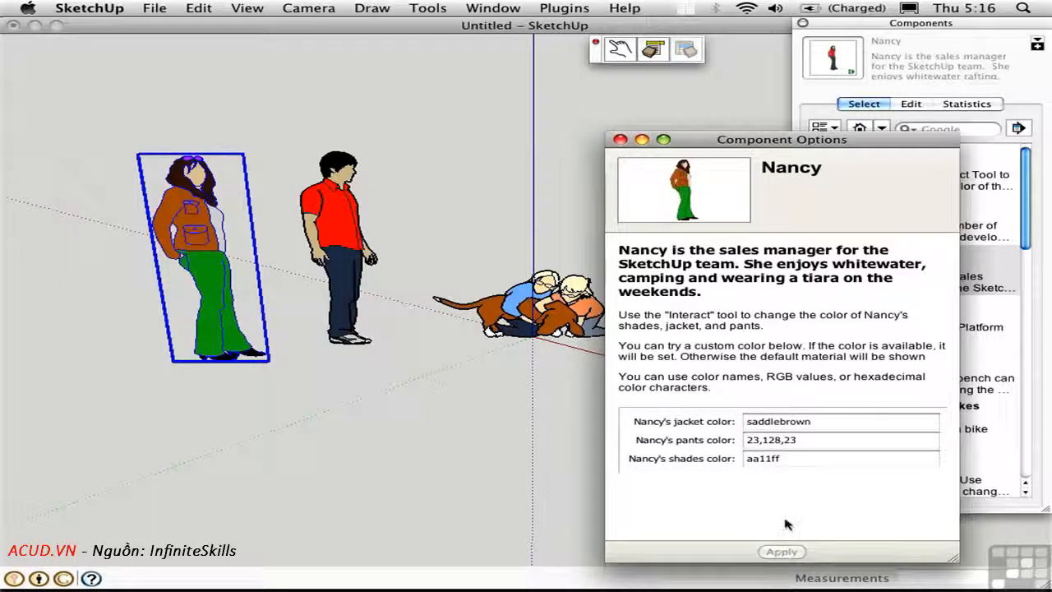
click(620, 138)
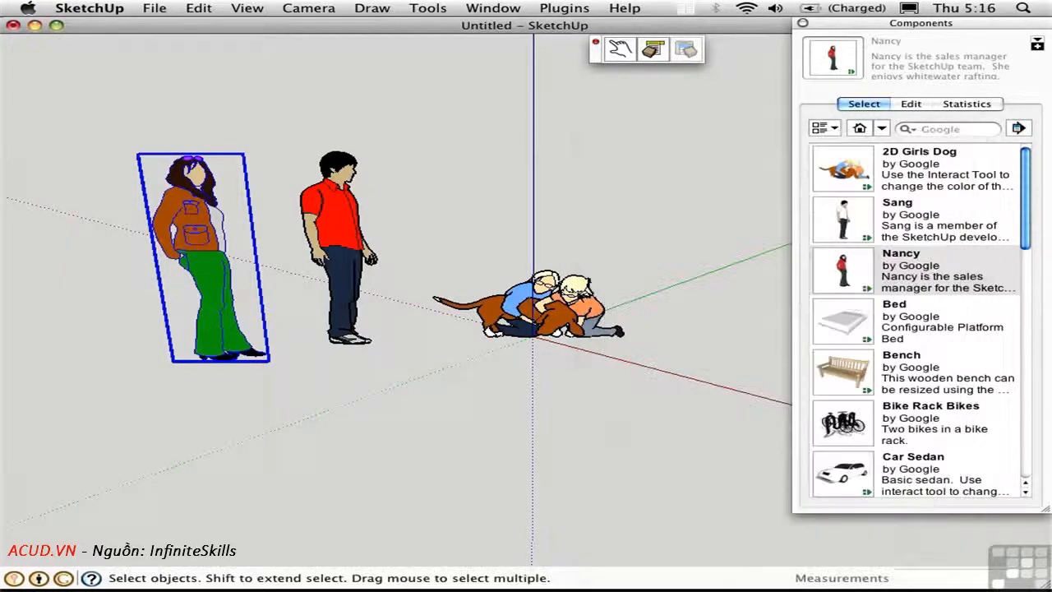
click(263, 394)
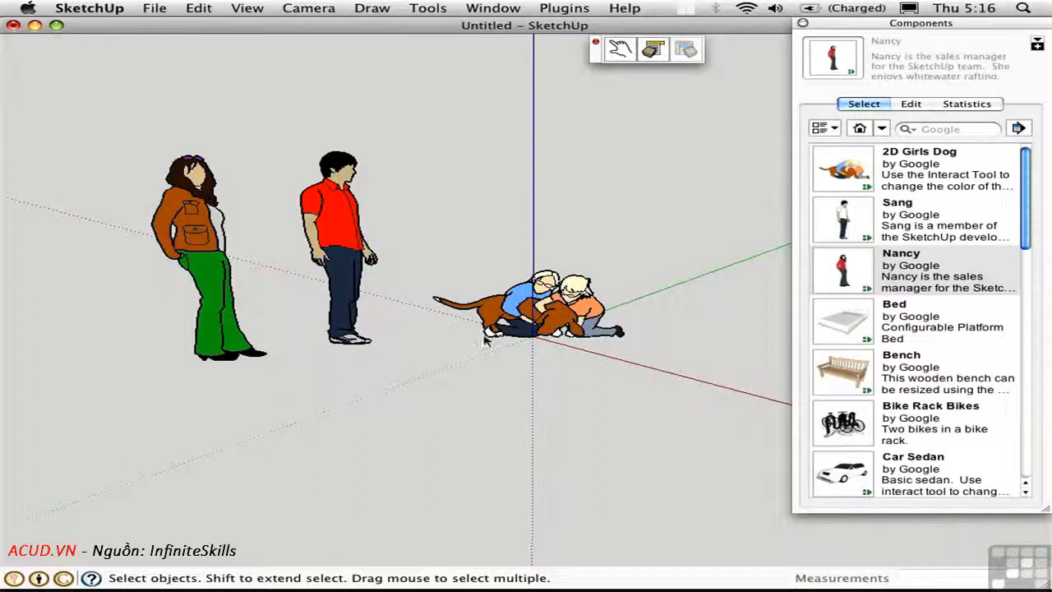
- Place the Bed component behind the girls and dog, beside the green axis
click(842, 325)
click(565, 257)
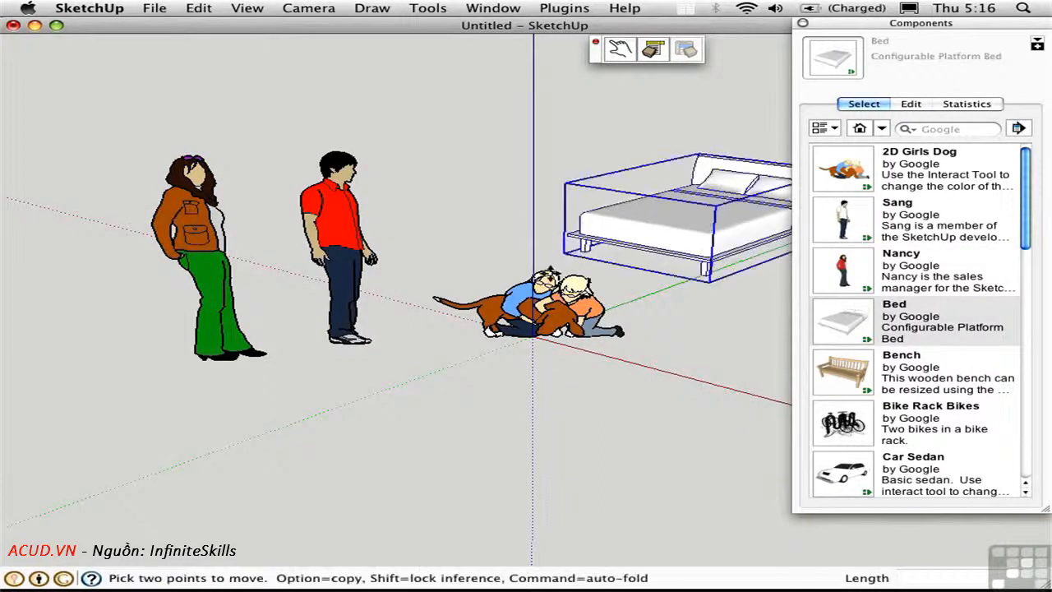
middle_drag(555, 317, 468, 345)
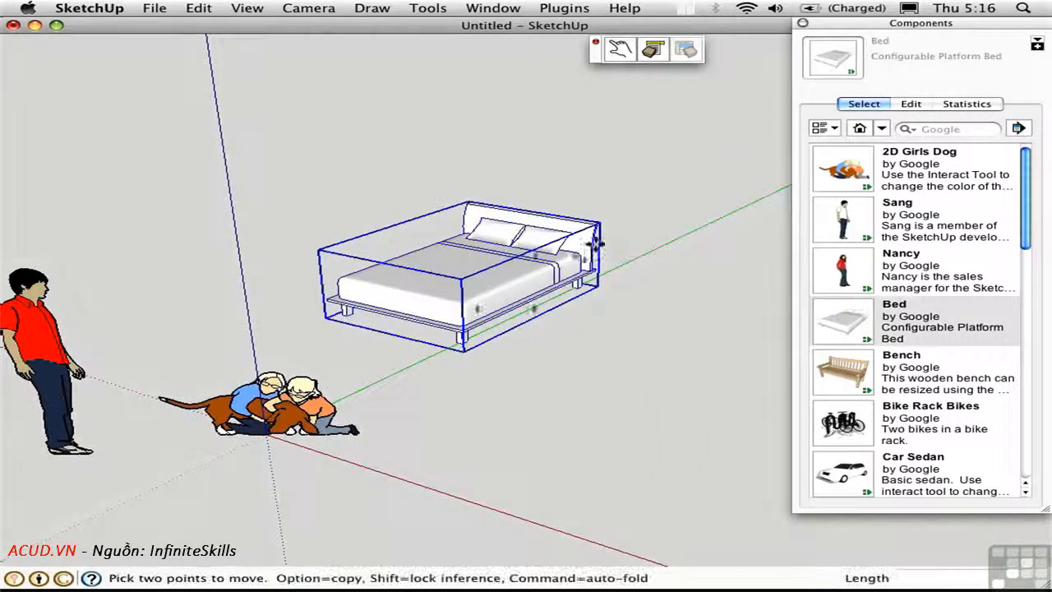
- Set the bed's Bed Model option to Queen and apply it
click(652, 51)
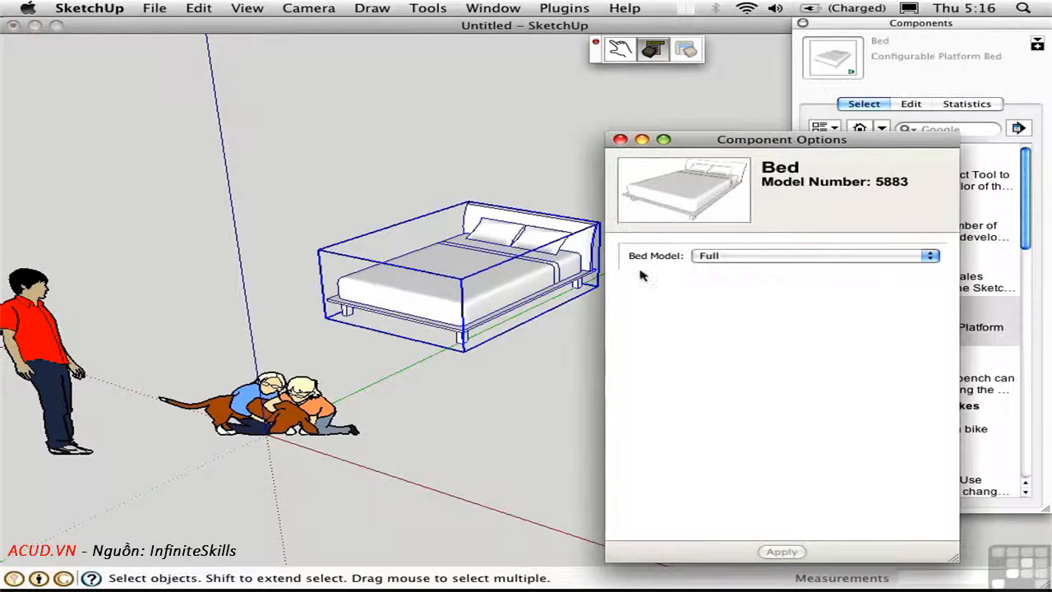
click(749, 257)
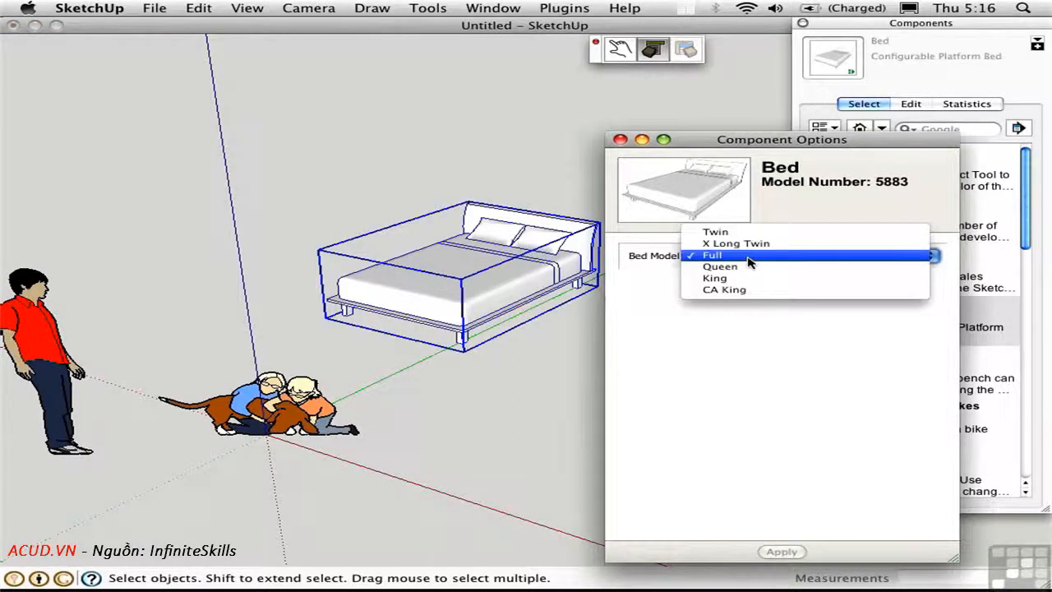
click(748, 267)
click(788, 554)
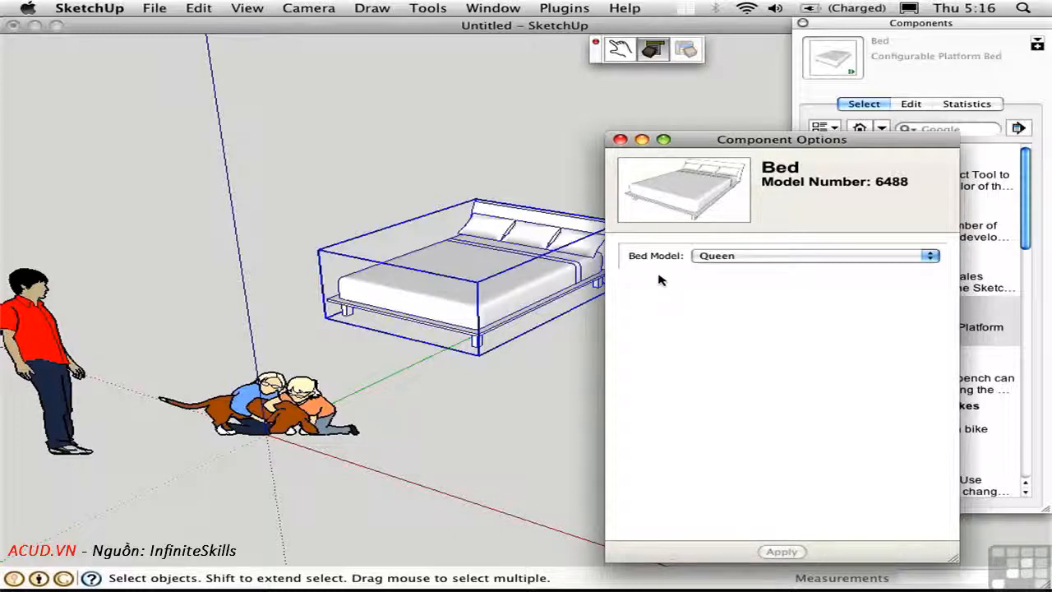
click(619, 139)
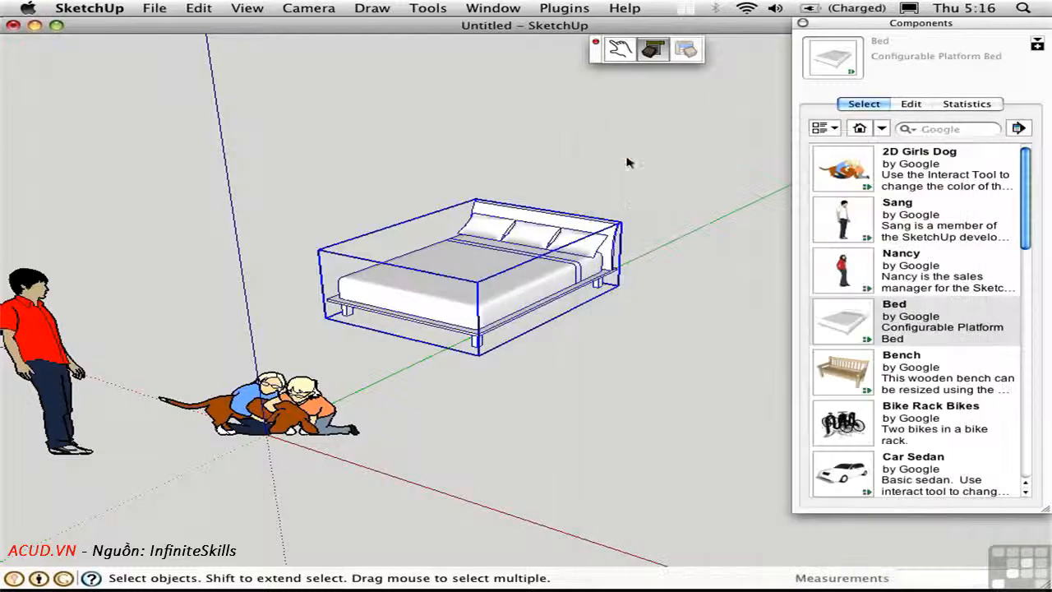
- Place the Bench component to the right of the bed and scale it by 2.00 along the red axis
click(847, 376)
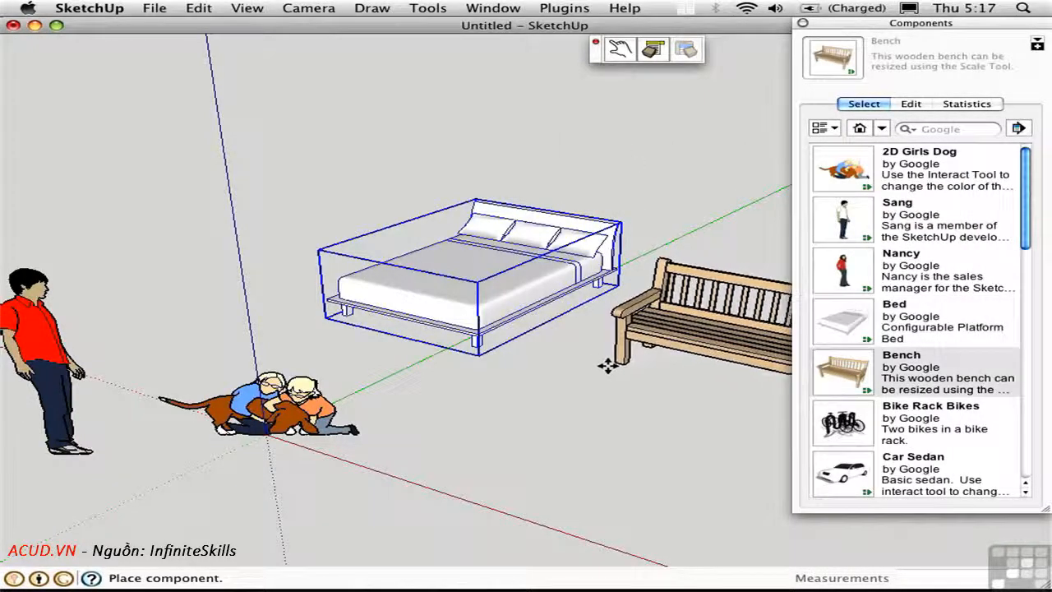
click(608, 366)
middle_drag(575, 394, 472, 337)
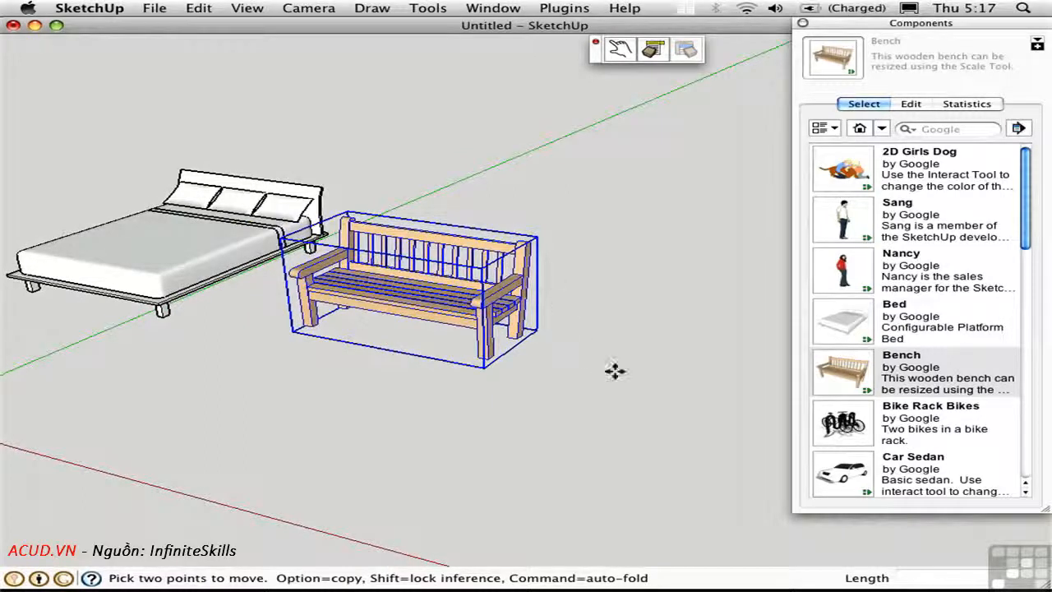
key(s)
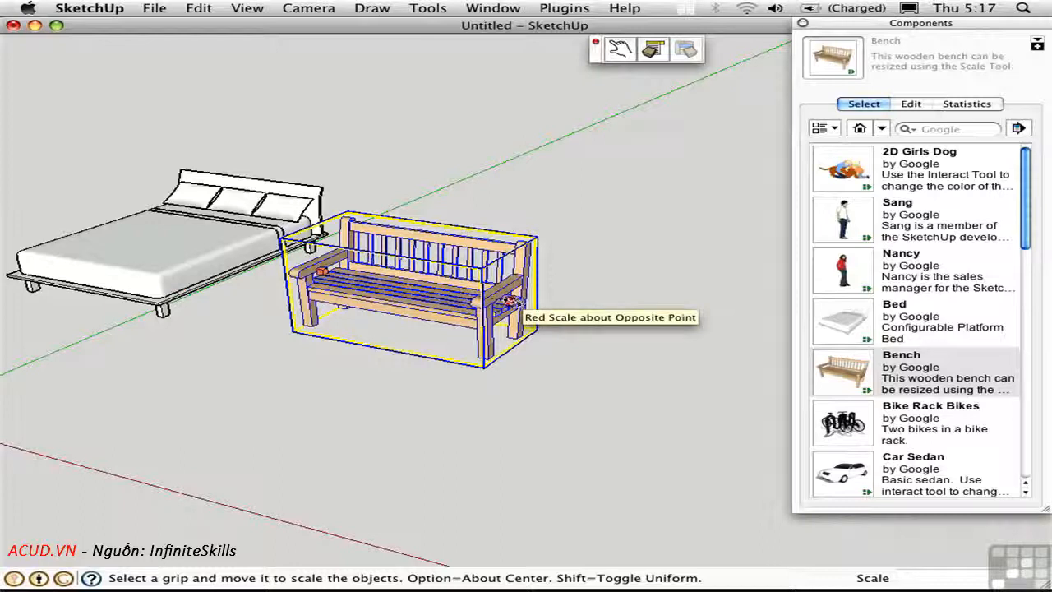
drag(511, 303, 727, 338)
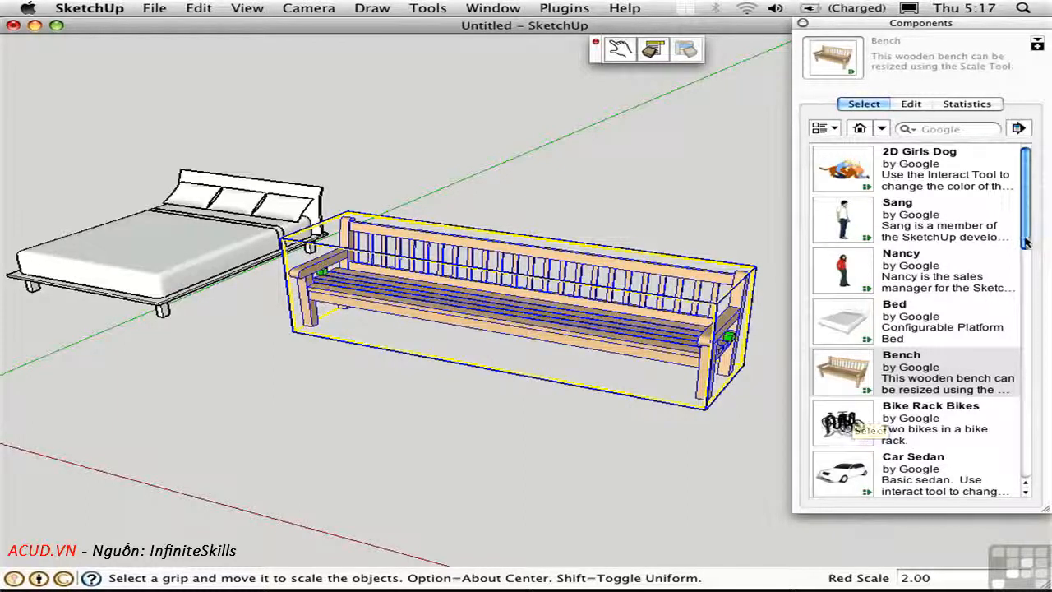
- Place the Car Sedan component in the open space behind the bench
drag(1027, 243, 1032, 311)
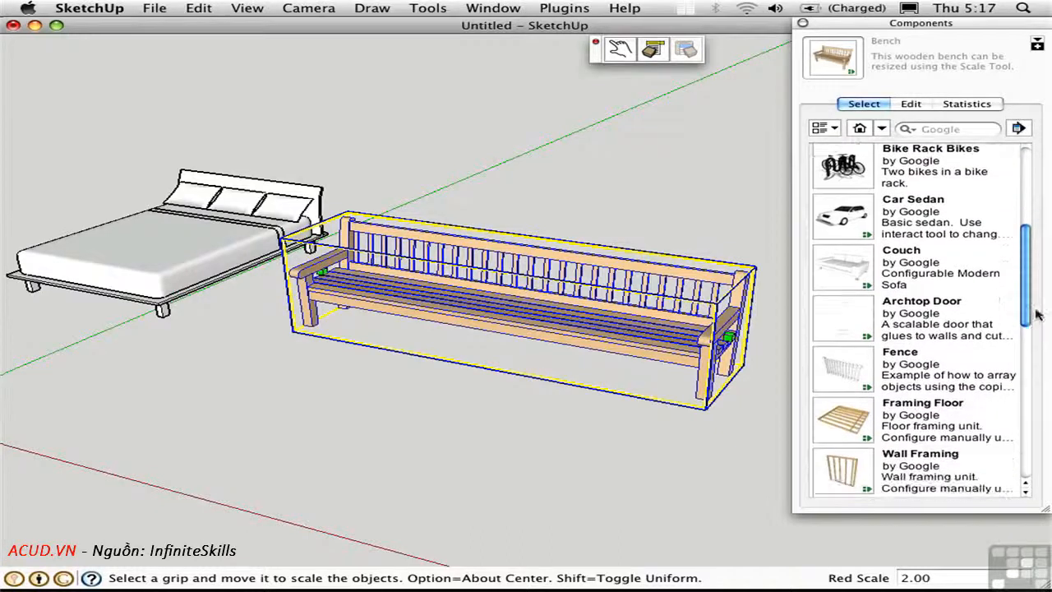
shift+middle_drag(592, 217, 294, 393)
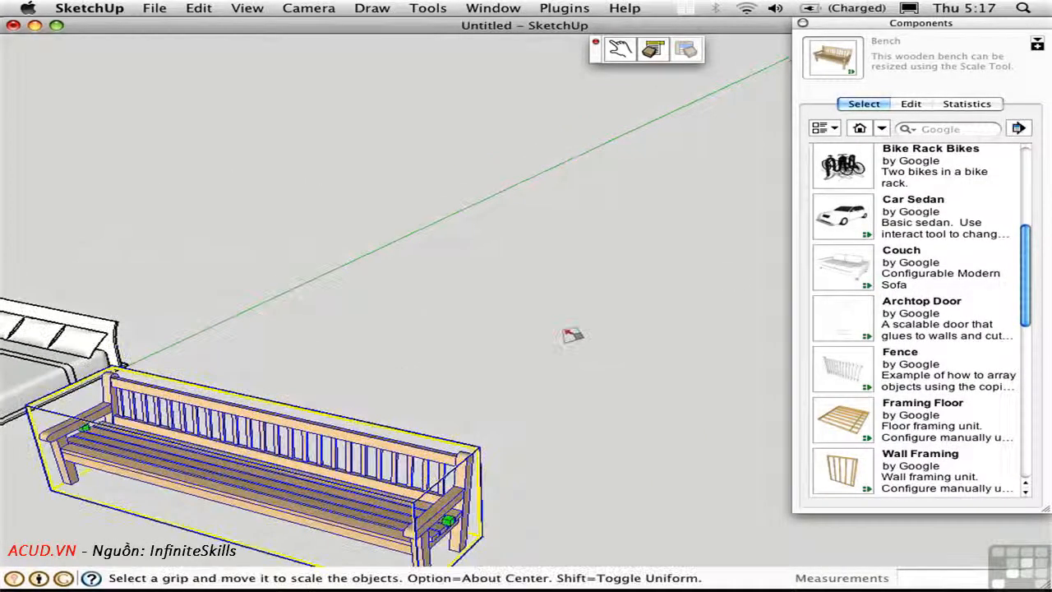
click(835, 220)
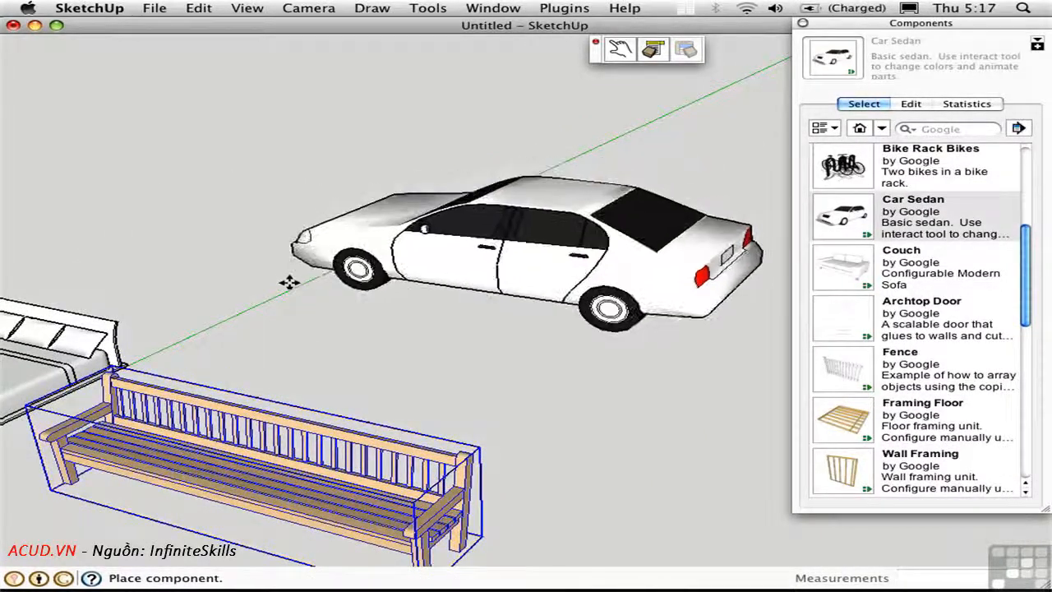
click(307, 309)
middle_drag(388, 346, 324, 353)
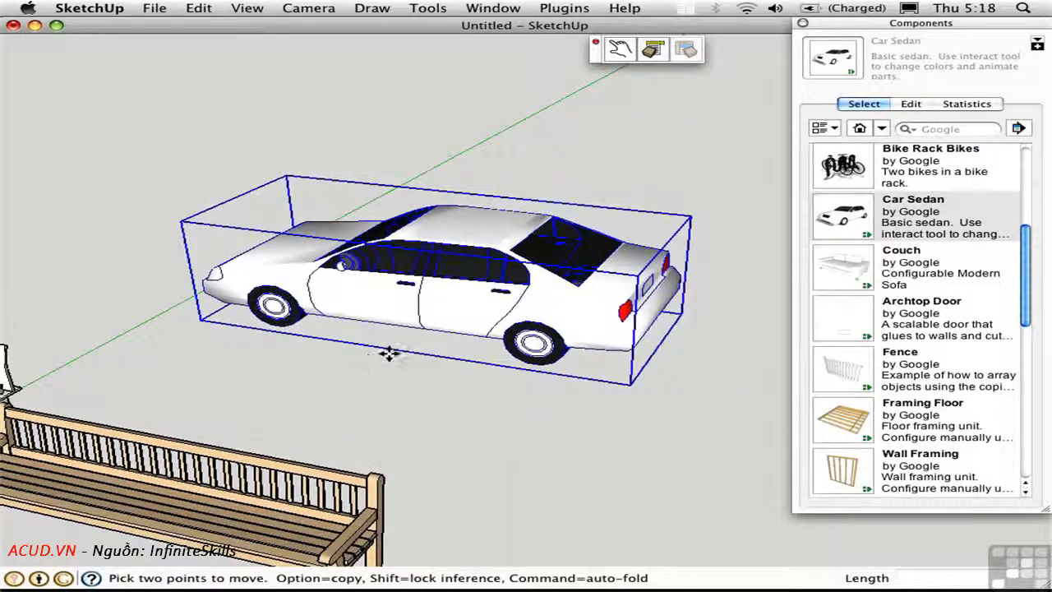
- Swing open the sedan's front and rear side doors with the Interact tool and close both of them again
key(i)
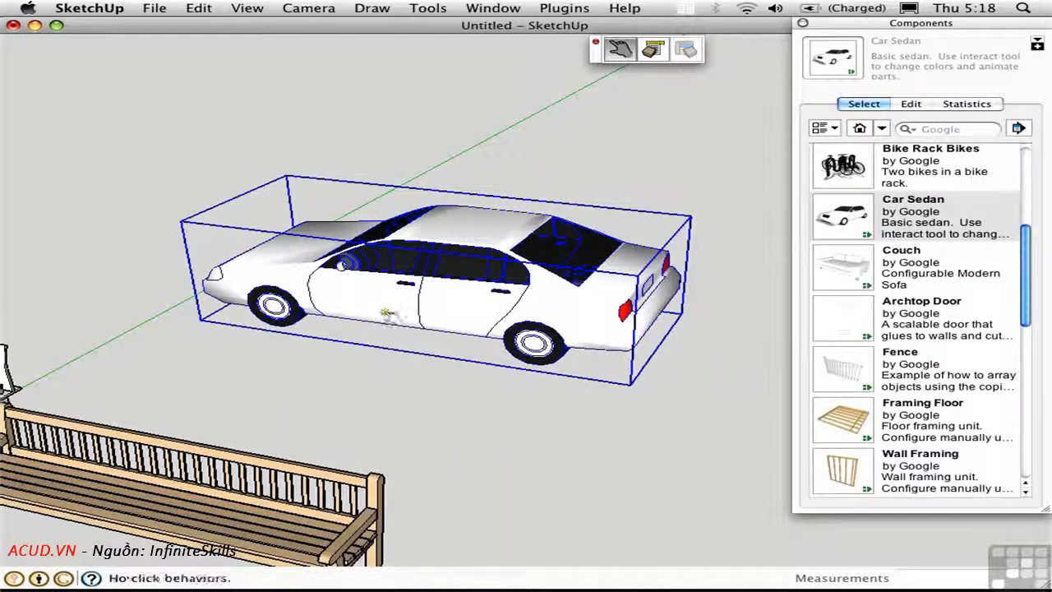
click(393, 312)
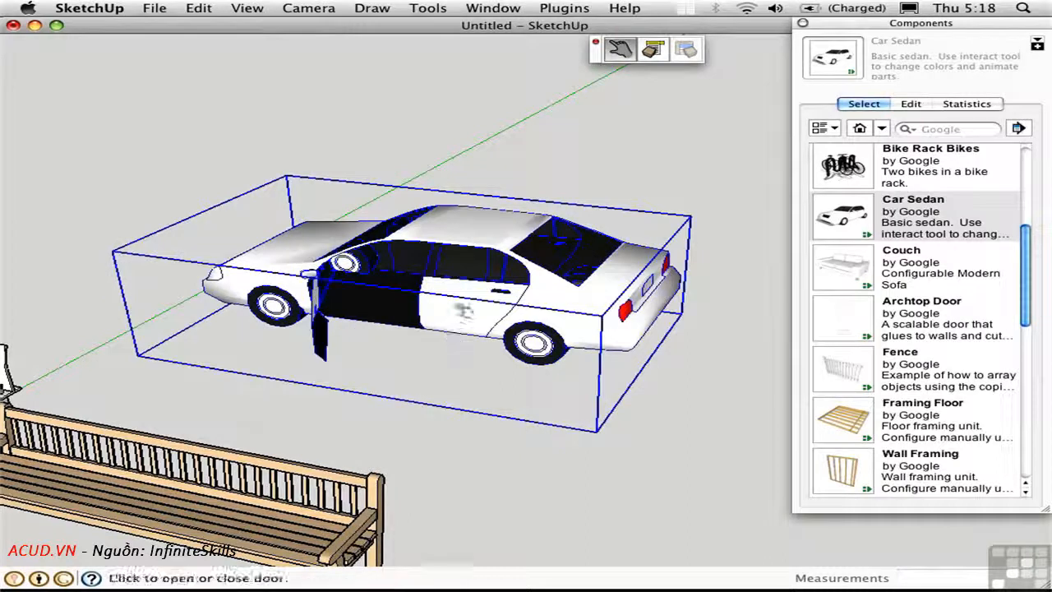
click(462, 316)
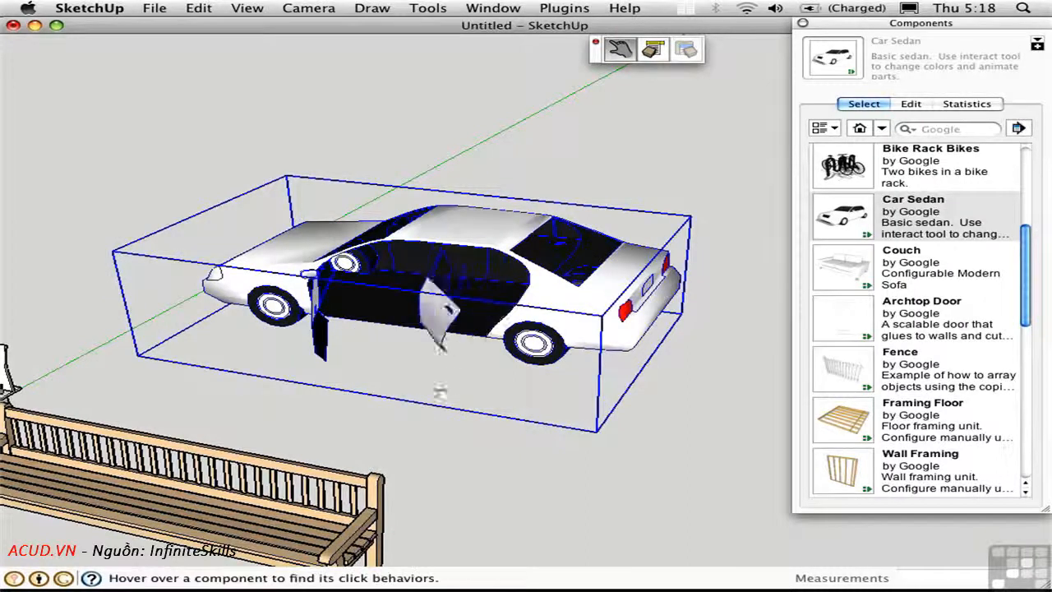
click(434, 329)
click(323, 330)
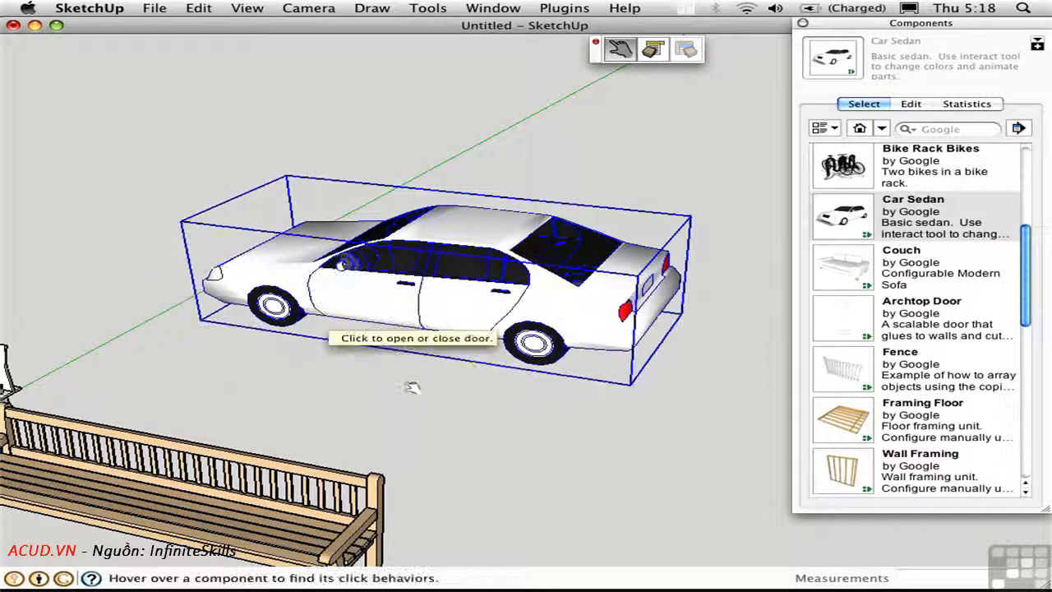
- Recolor the sedan with the Interact tool, choosing orange first and blue as the final body color
click(309, 244)
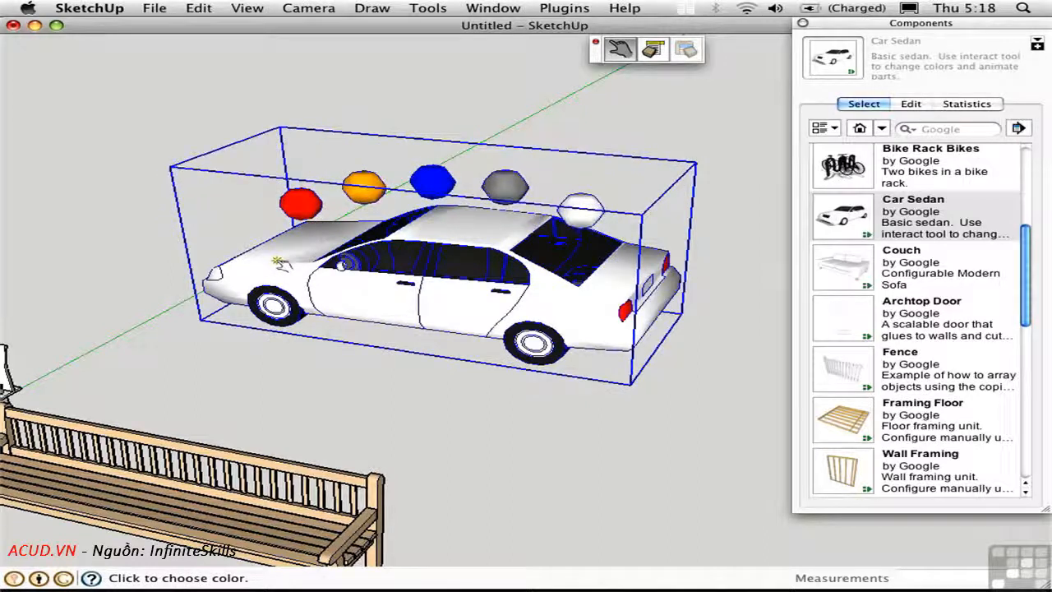
click(371, 189)
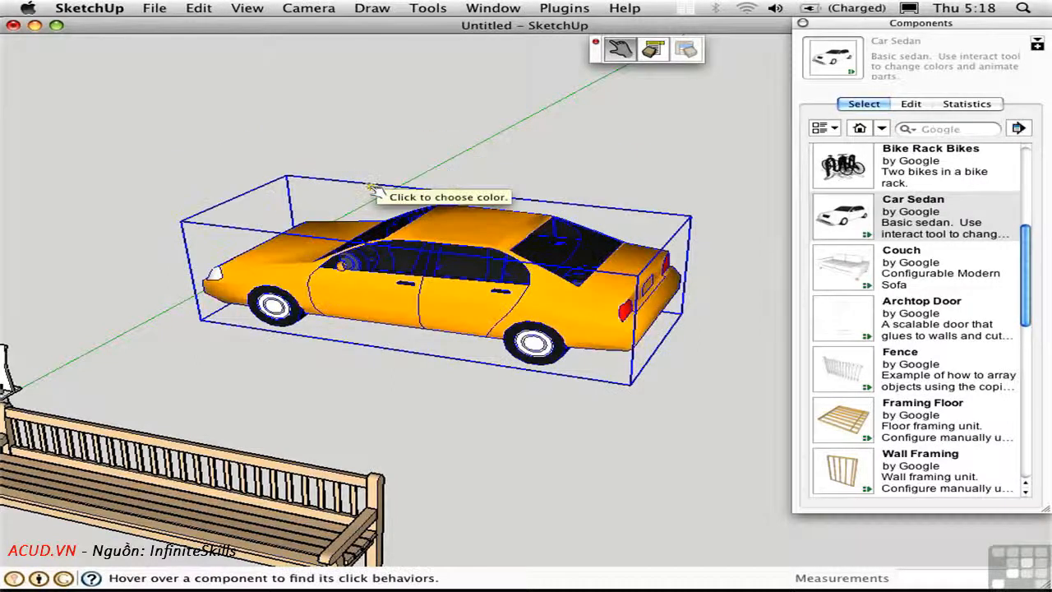
middle_drag(228, 304, 731, 291)
click(173, 347)
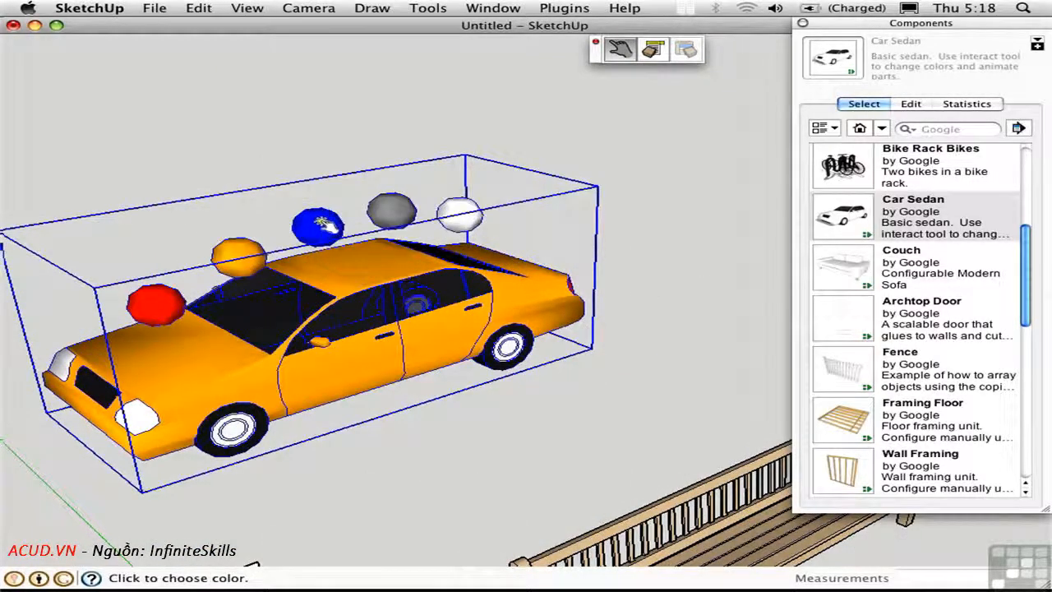
click(326, 223)
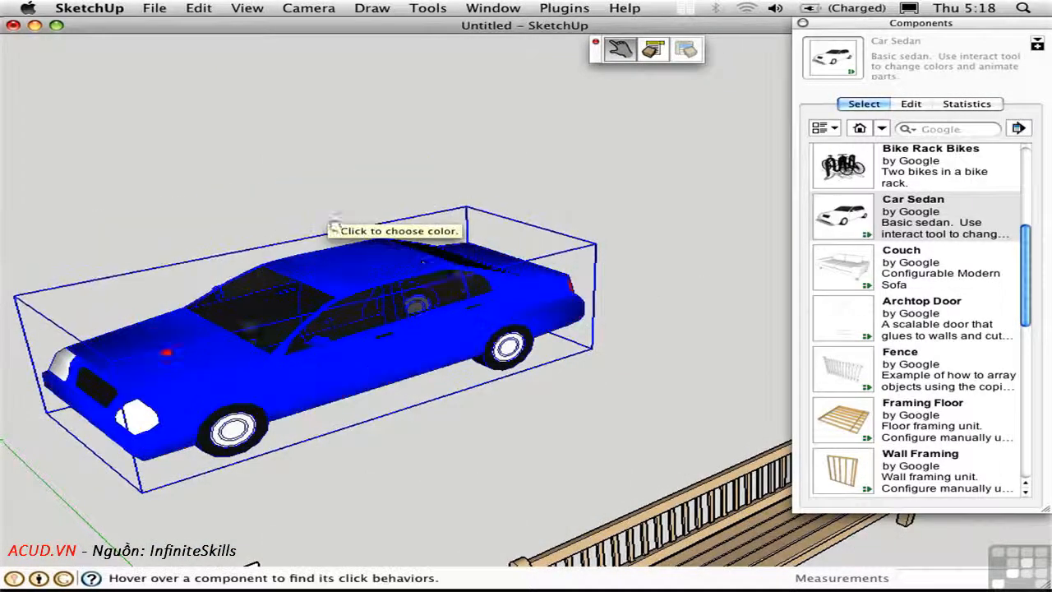
- Place the Couch component in the open space beyond the sedan's rear and scale it by 1.55 along the red axis
click(847, 273)
click(645, 275)
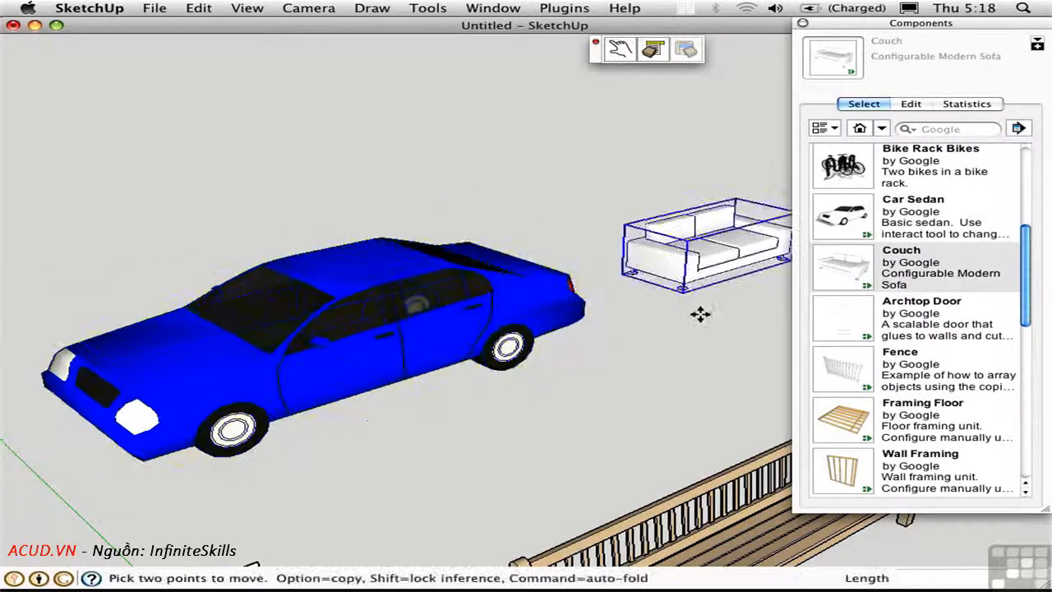
middle_drag(700, 312, 462, 383)
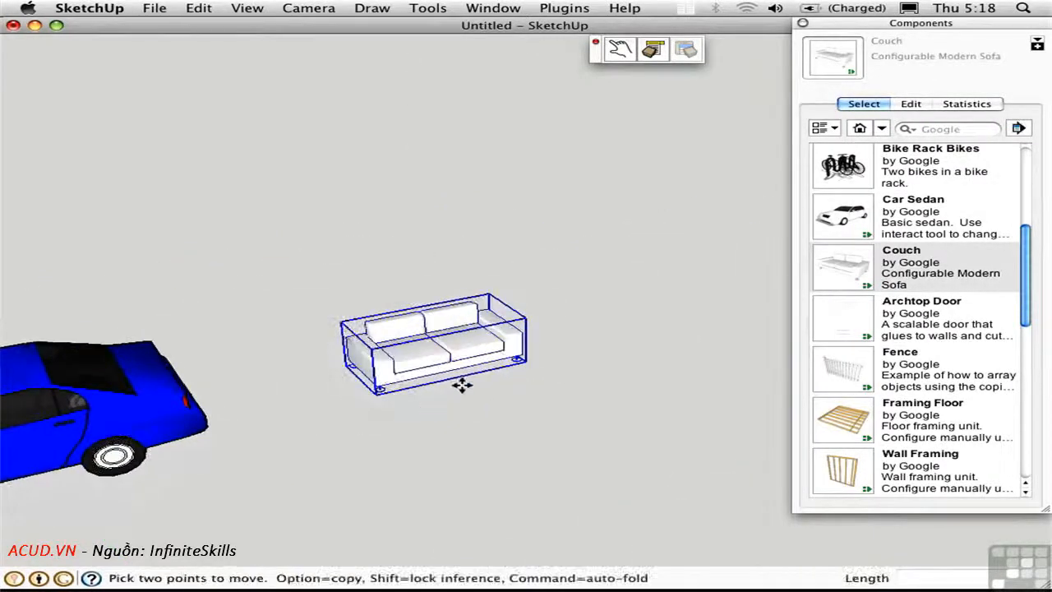
key(s)
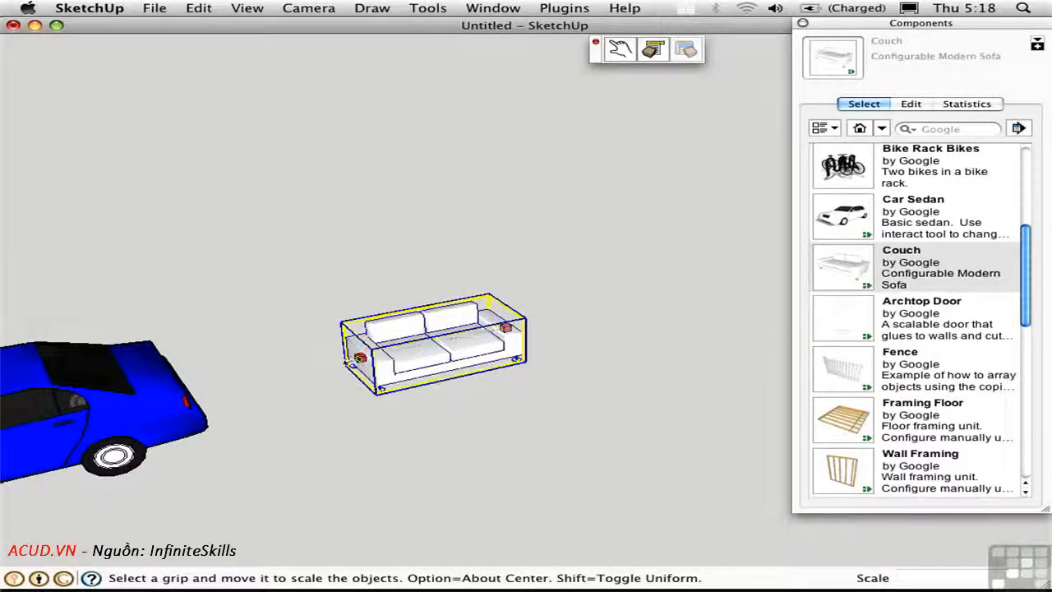
drag(355, 359, 272, 376)
drag(505, 327, 498, 319)
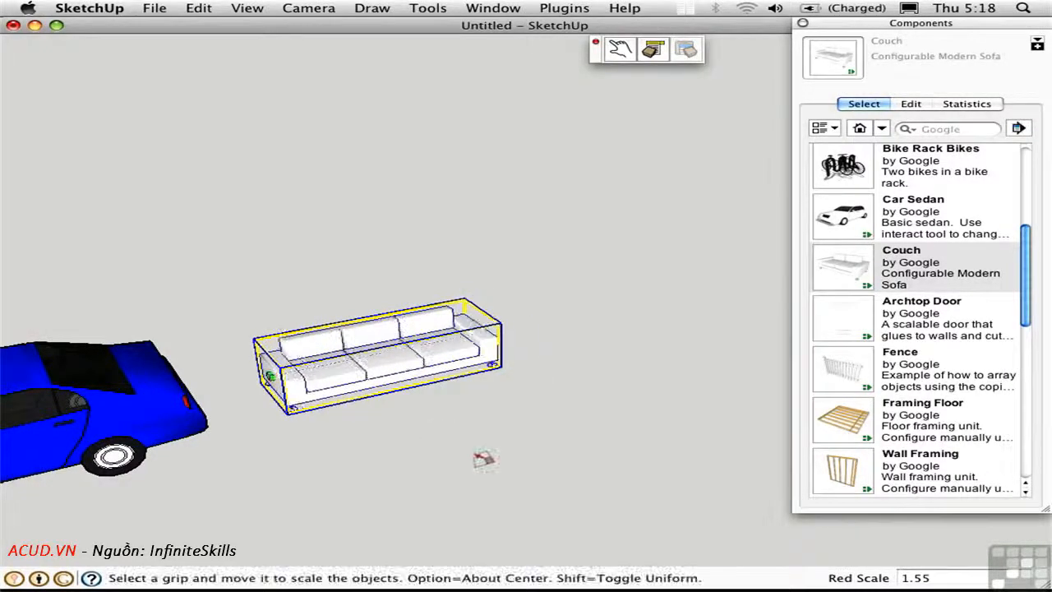
- Set the couch's Width of Cushion option to 48", apply it, and deselect the couch
click(655, 51)
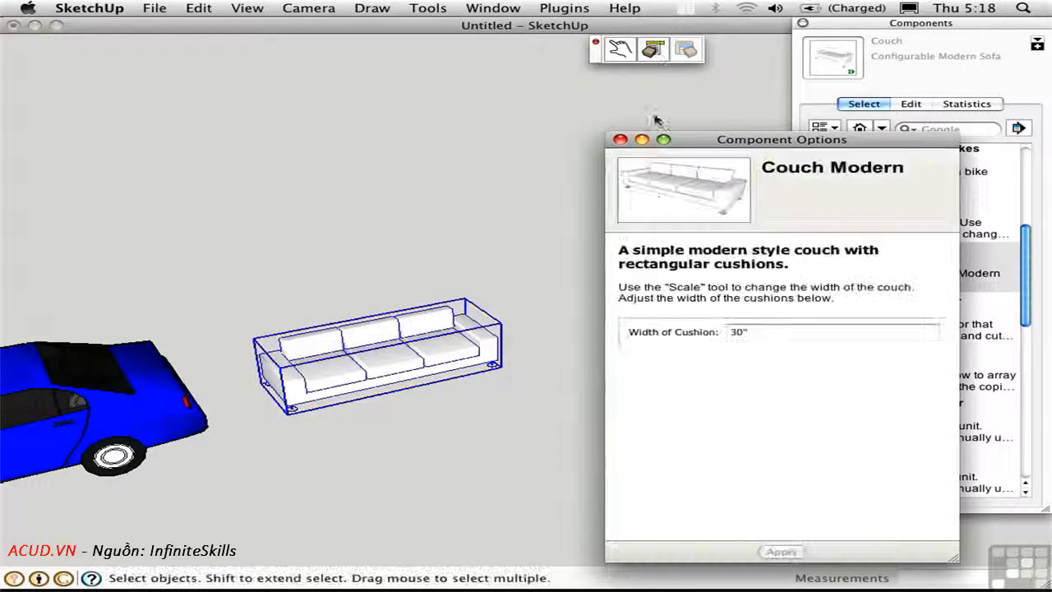
double_click(754, 335)
text(48)
key(Tab)
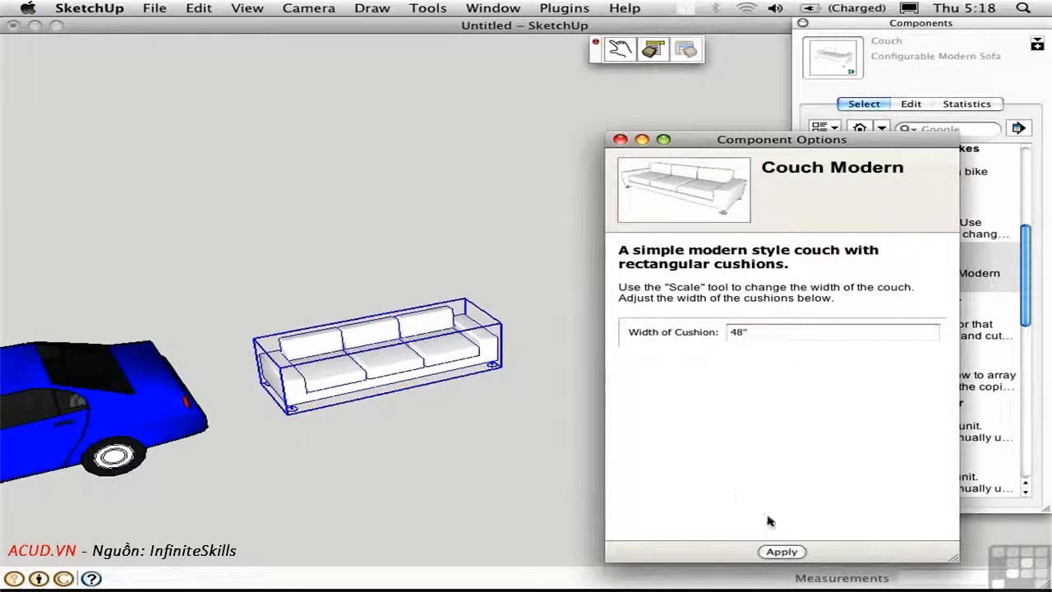
click(782, 552)
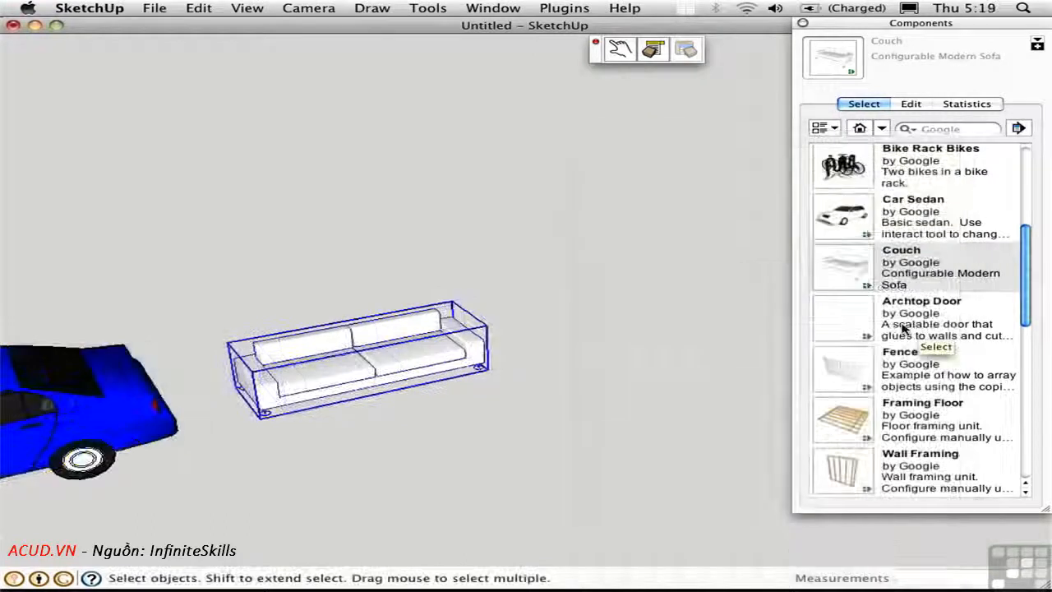
click(577, 411)
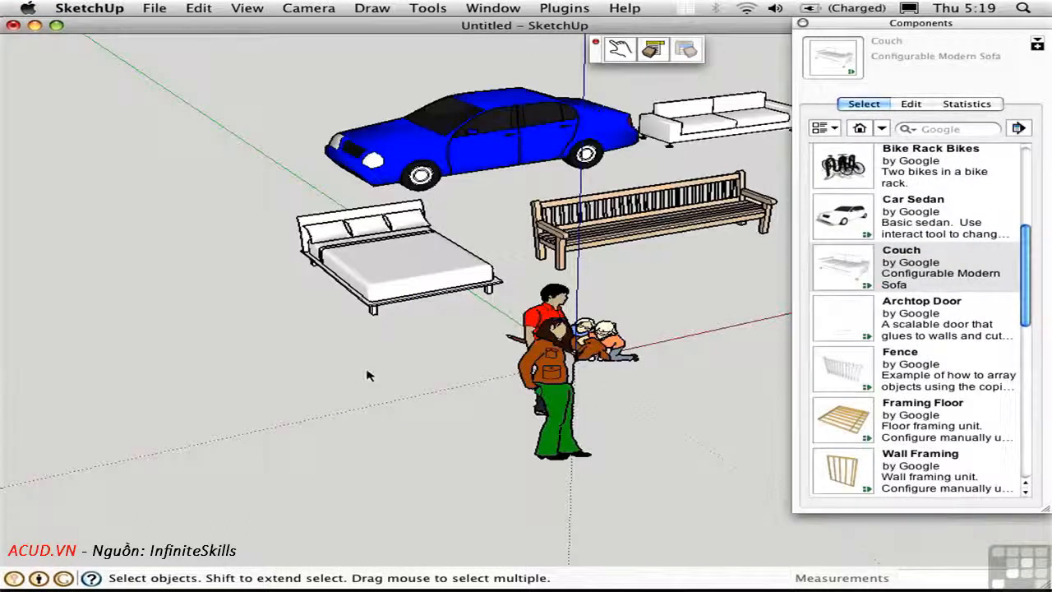
- Delete all the people, furniture and vehicle components from the model
shift+middle_drag(472, 318, 253, 372)
key(super+a)
key(Delete)
- Draw a long thin rectangle across the green axis behind the origin and pull it up about 12' 5 1/2" into a wall
key(r)
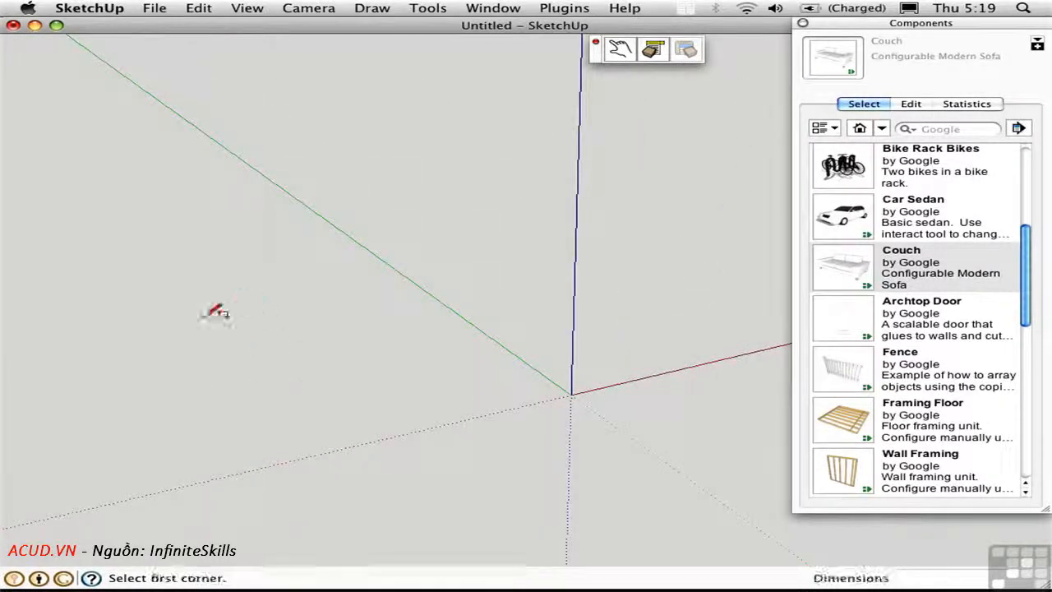
click(193, 322)
click(682, 244)
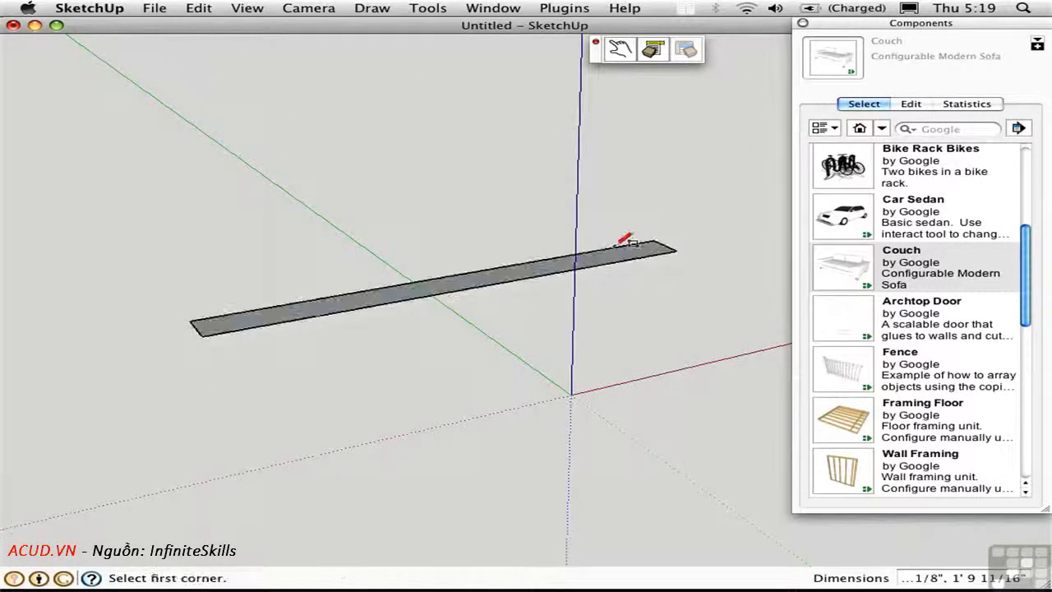
key(p)
drag(622, 252, 364, 52)
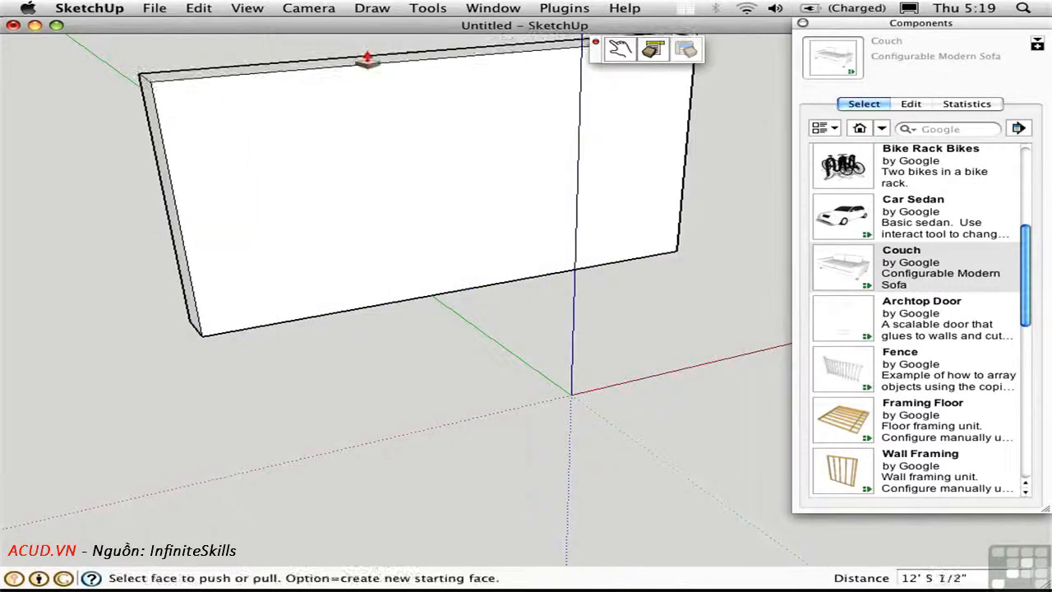
- Hide the model axes around the wall
key(space)
middle_drag(418, 189, 475, 232)
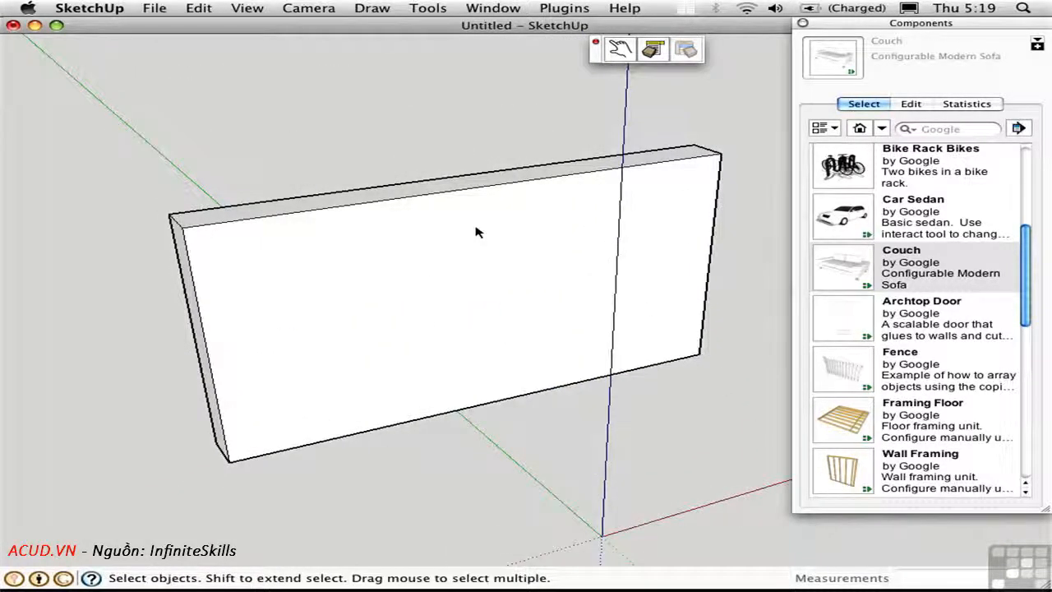
key(alt+a)
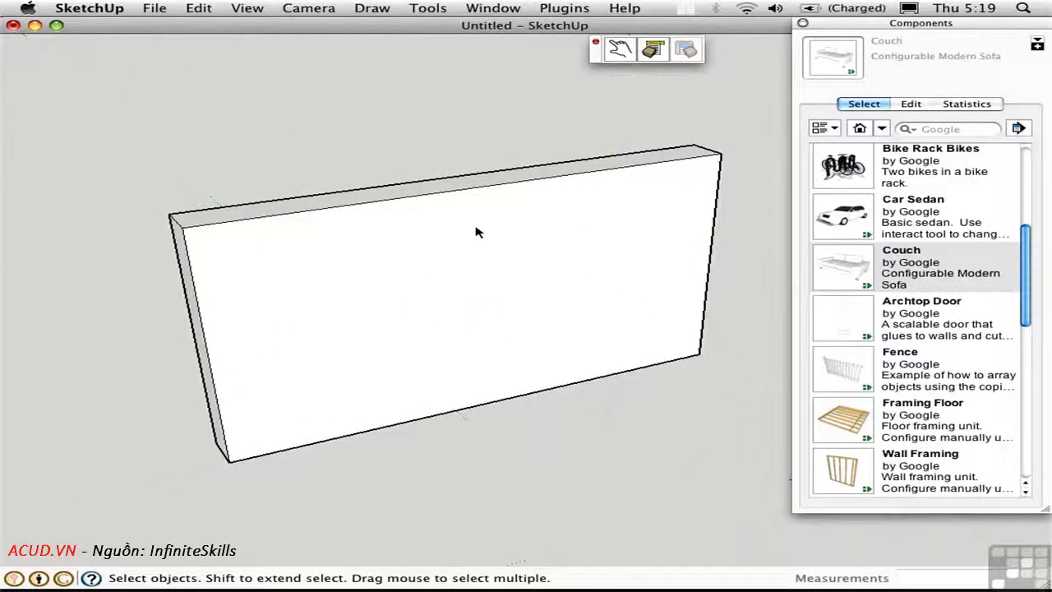
- Place the Archtop Door component on the wall's front face at its bottom edge, and delete the wall's back face
click(847, 327)
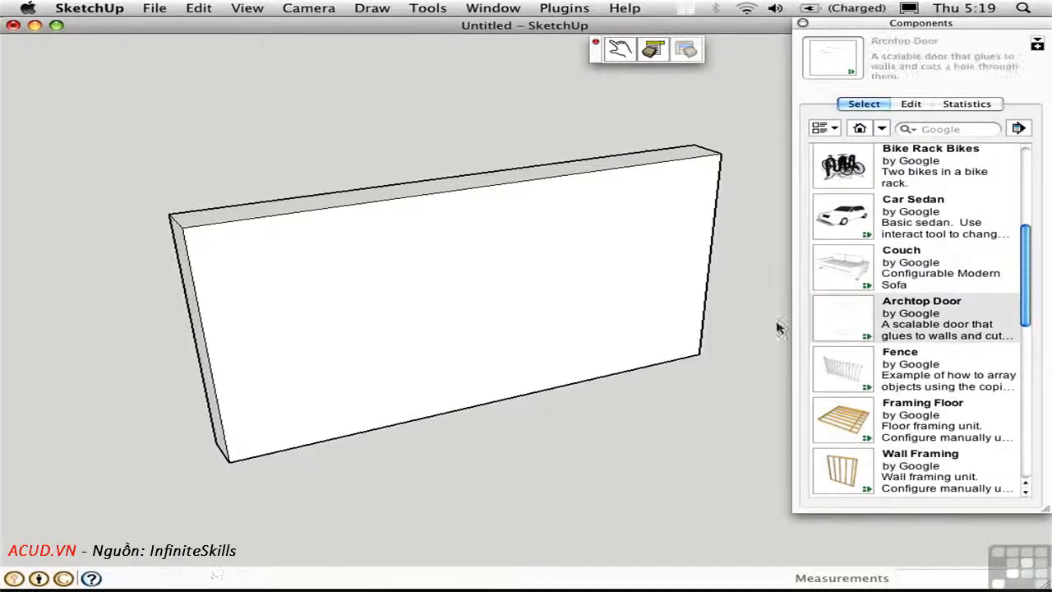
click(457, 409)
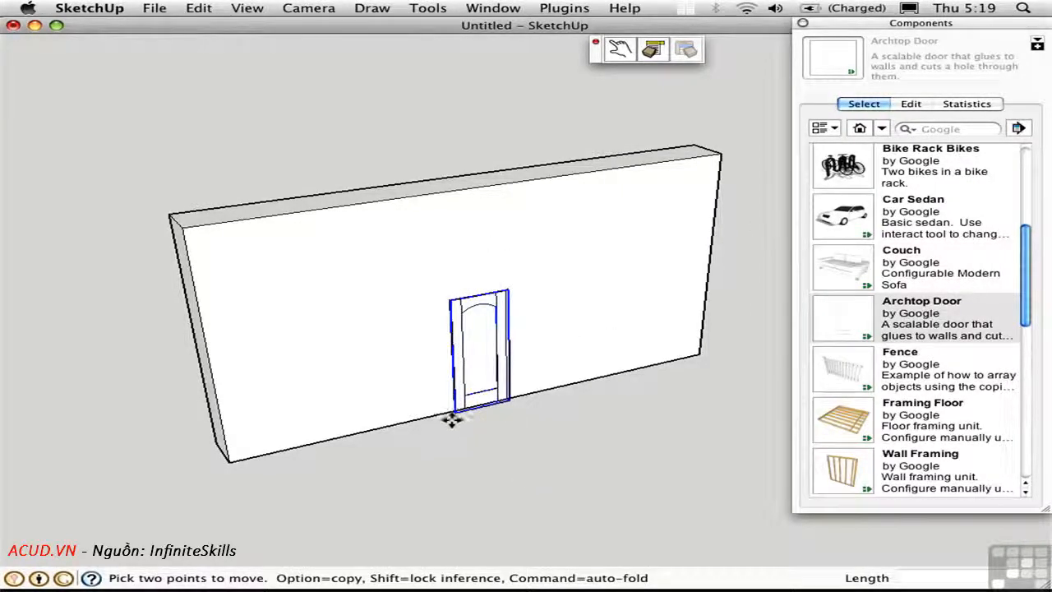
middle_drag(263, 359, 531, 359)
key(space)
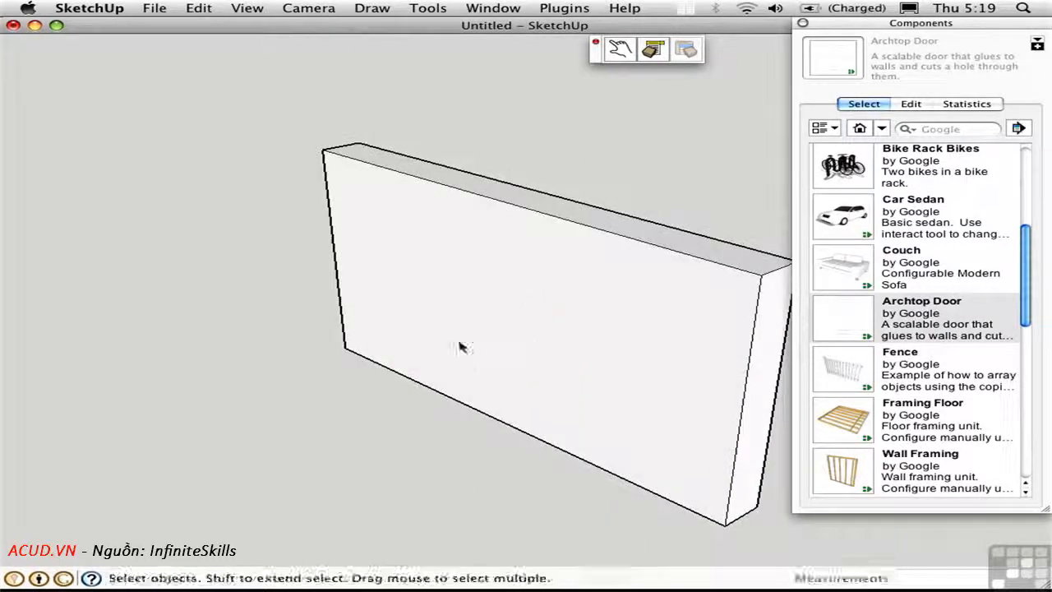
click(465, 352)
key(Delete)
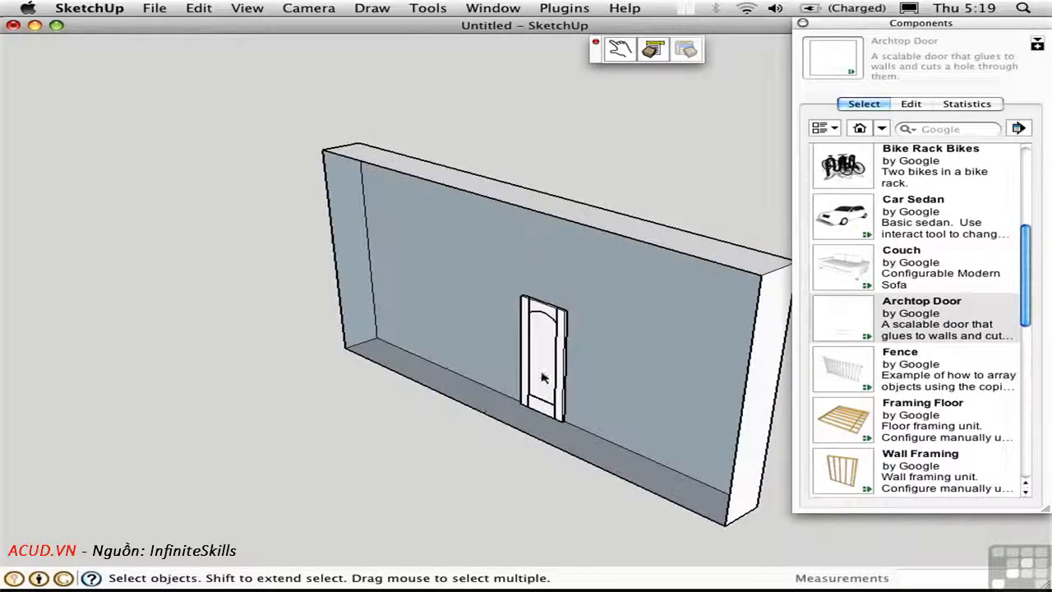
- Open the archtop door with the Interact tool and view the opening from both sides of the wall
click(620, 50)
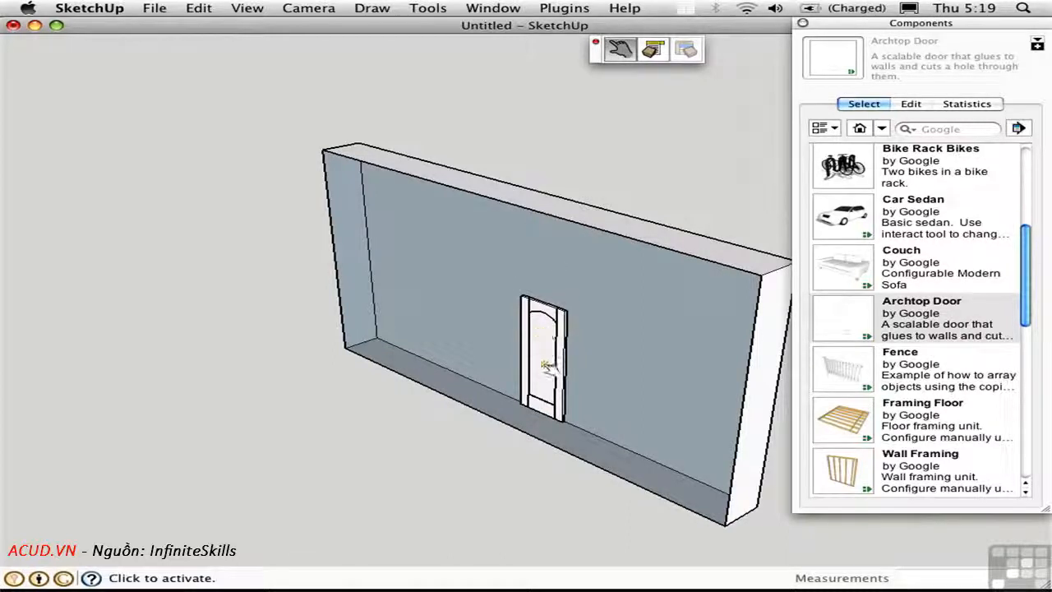
click(545, 369)
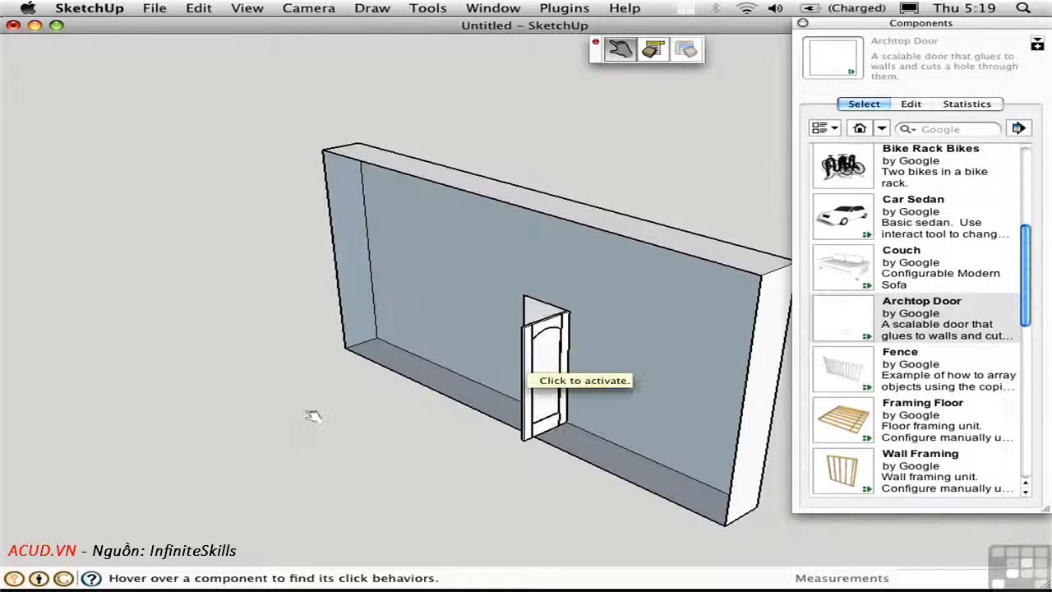
middle_drag(302, 357, 239, 305)
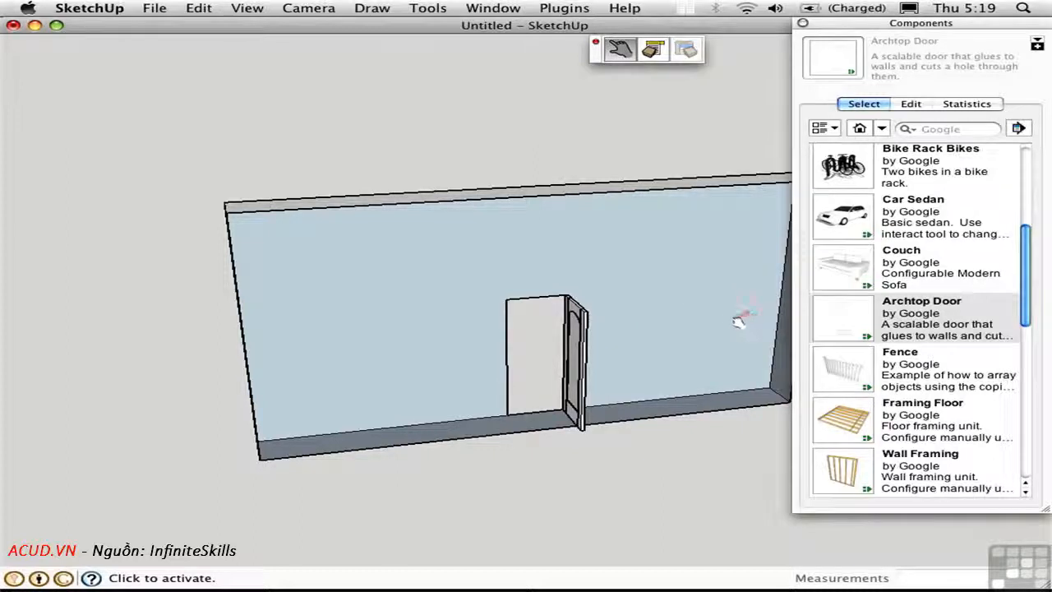
middle_drag(735, 320, 153, 348)
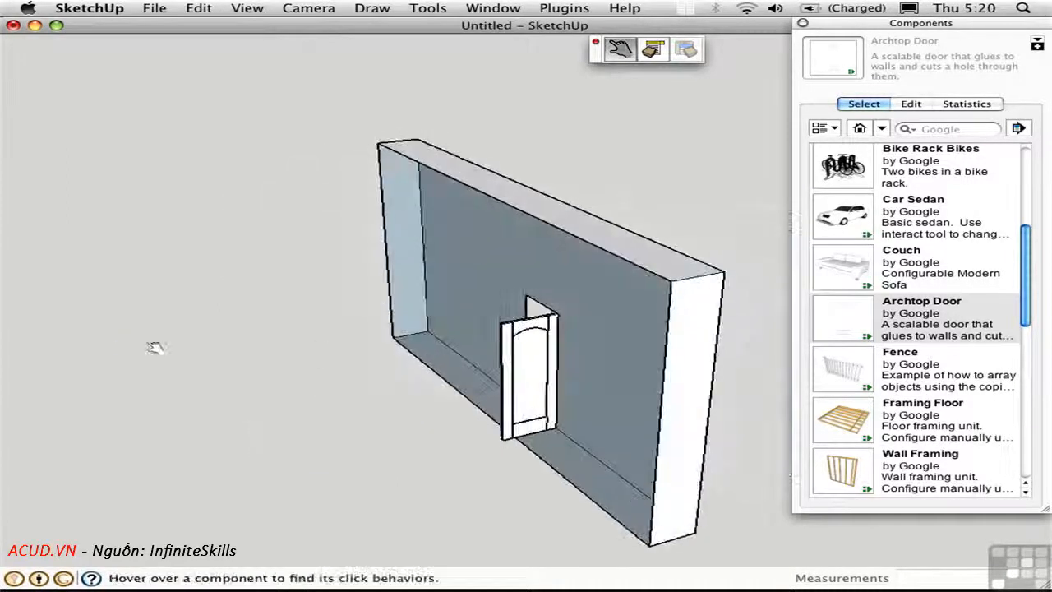
middle_drag(751, 355, 140, 352)
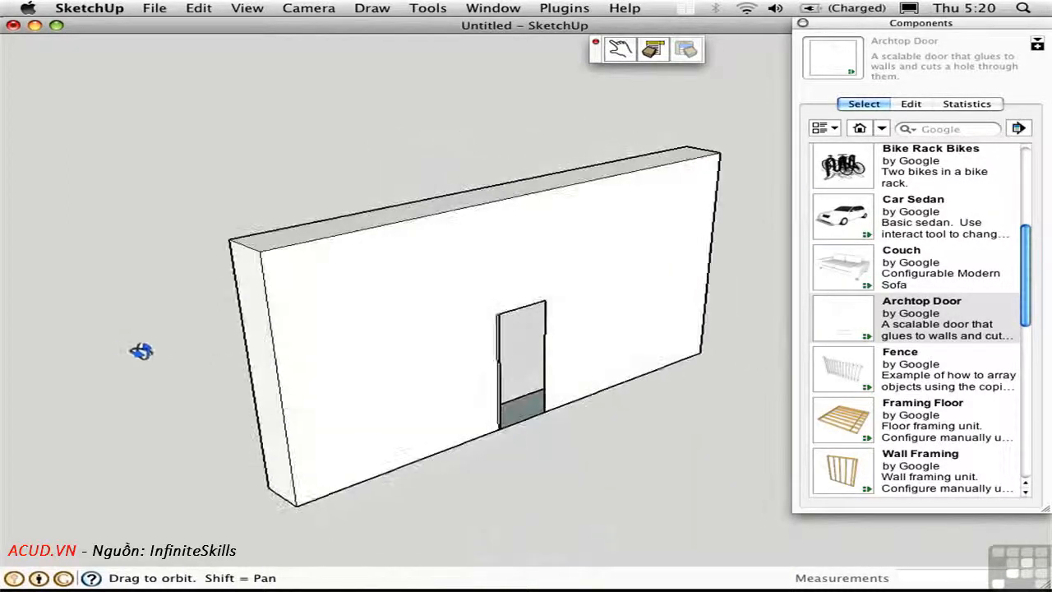
- Place the Fence component on the open ground to the right of the wall
click(854, 374)
shift+middle_drag(687, 369, 274, 384)
click(474, 383)
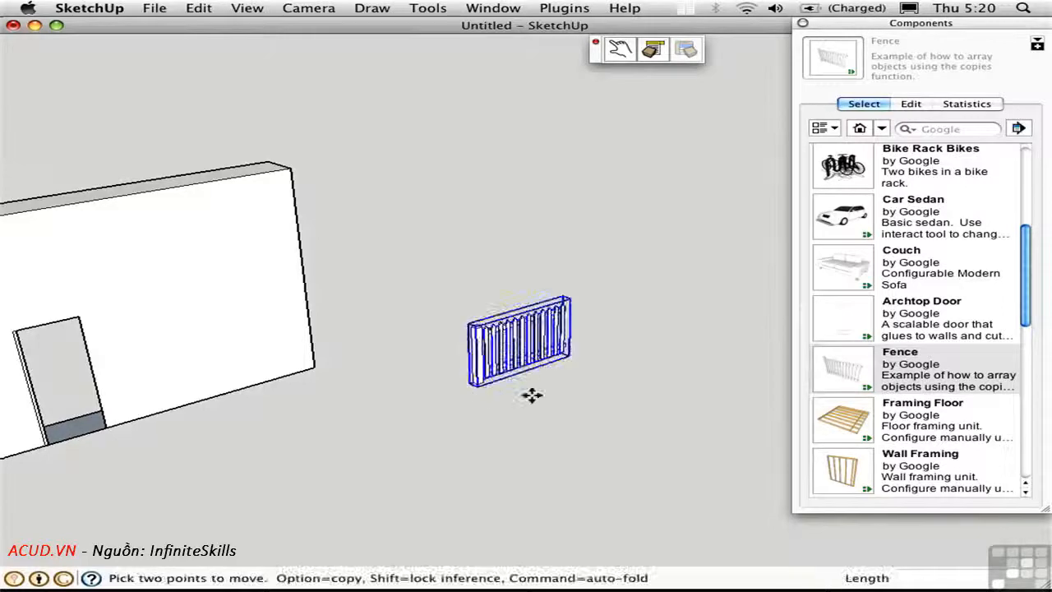
key(space)
- Scale the fence by 1.50 along the red axis and stretch it taller along the blue axis
middle_drag(569, 399, 467, 381)
key(s)
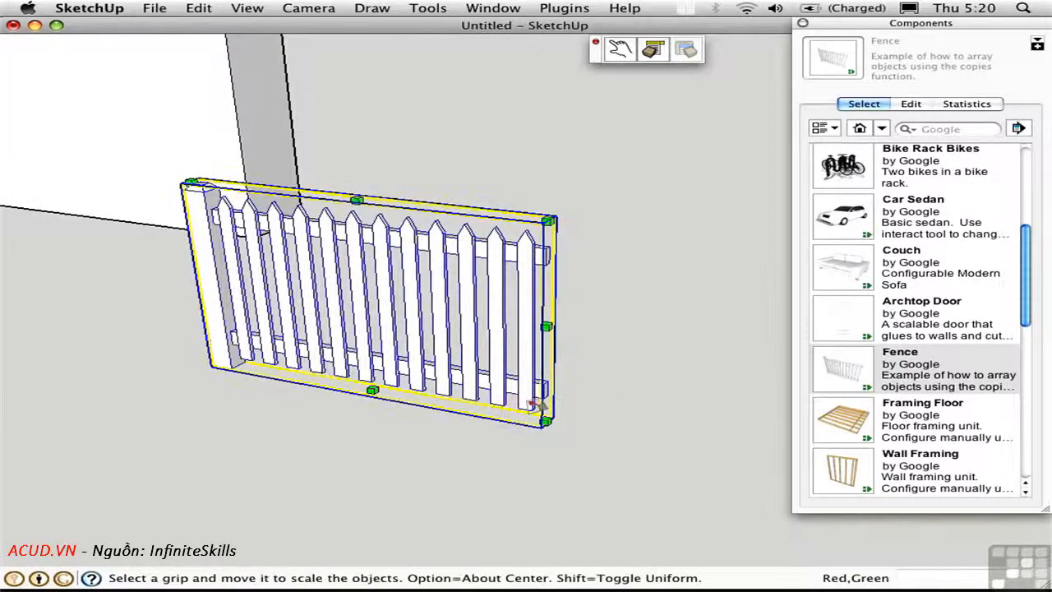
drag(545, 328, 756, 356)
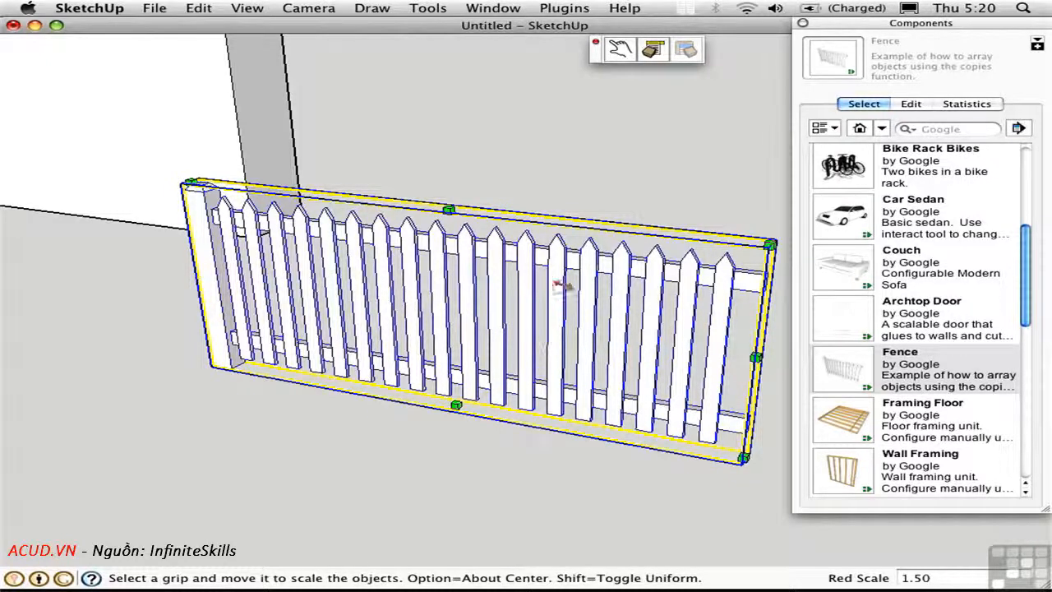
scroll(550, 295, down, 6)
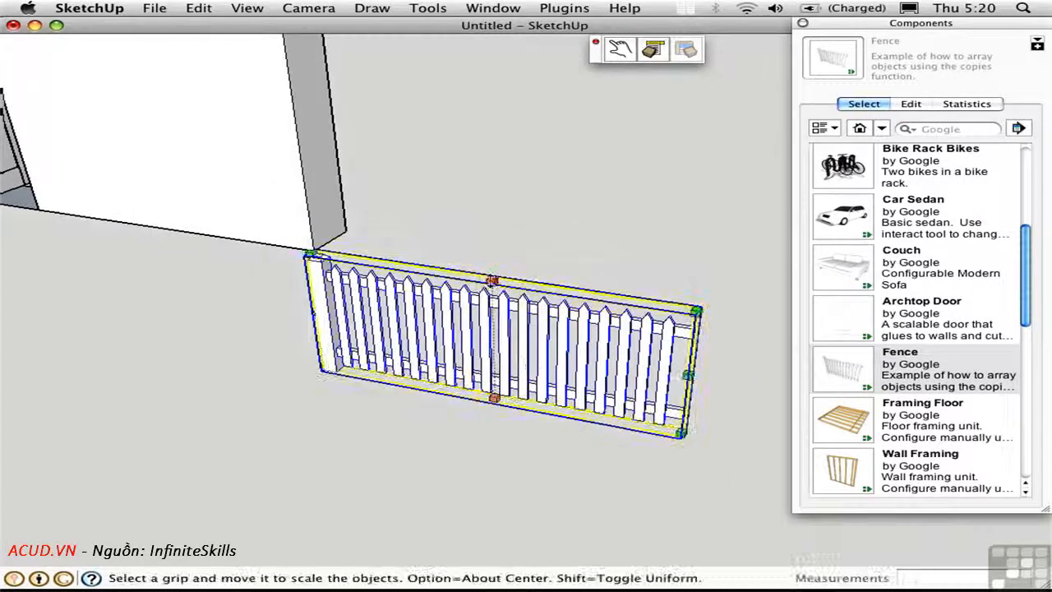
drag(491, 281, 493, 152)
middle_drag(637, 349, 552, 318)
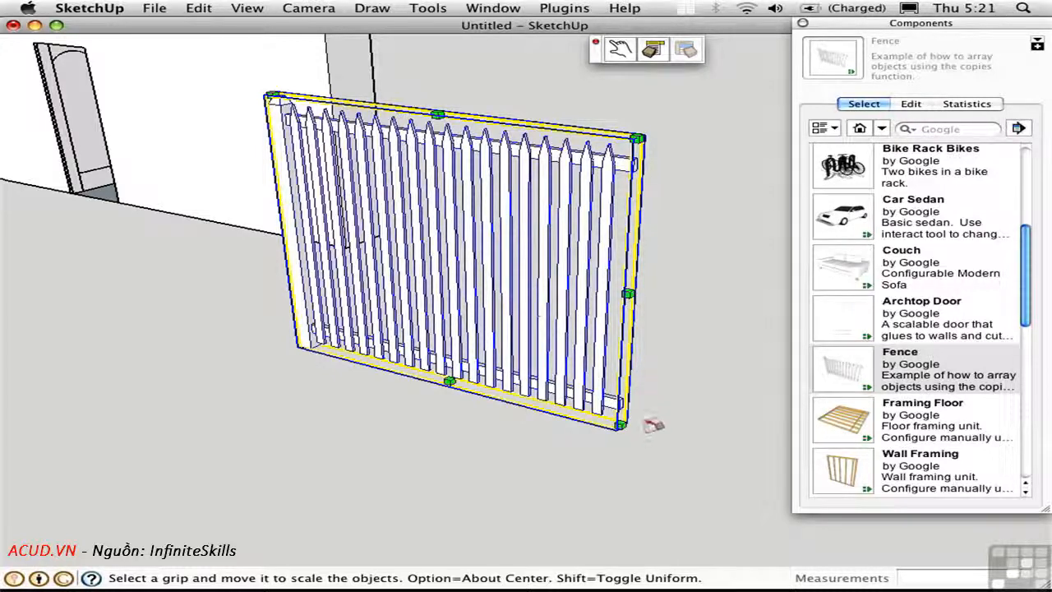
- Place the Framing Floor component on the open ground to the right of the fence
scroll(634, 379, down, 5)
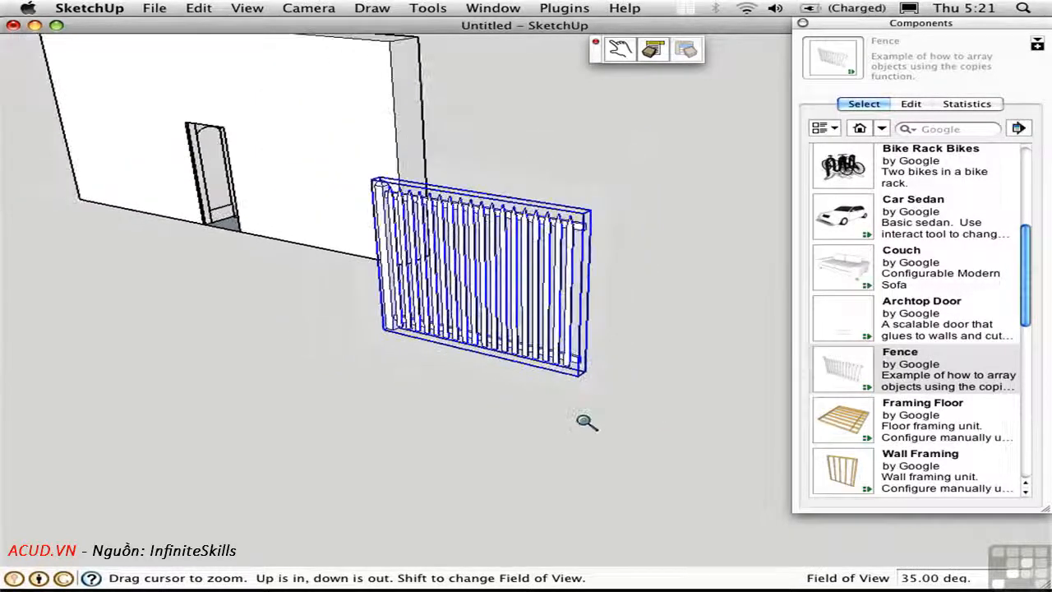
middle_drag(589, 422, 374, 358)
scroll(434, 348, down, 3)
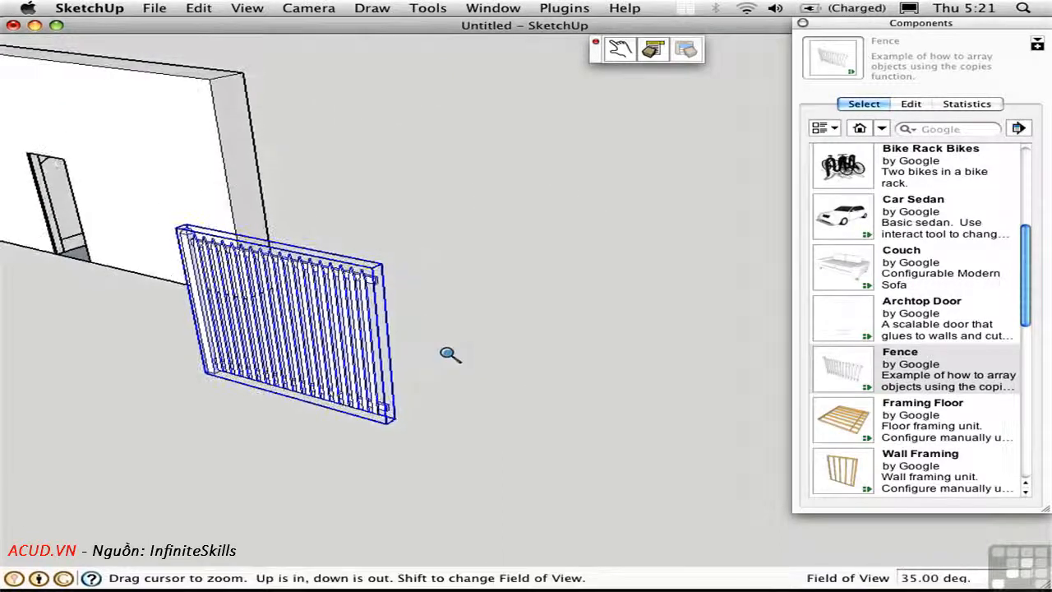
click(454, 363)
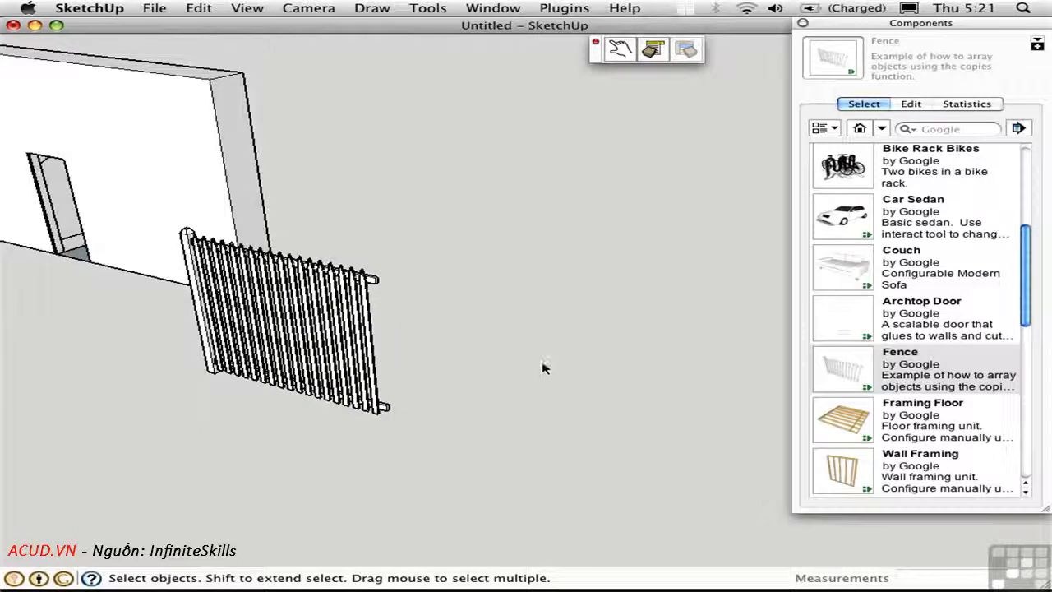
click(850, 422)
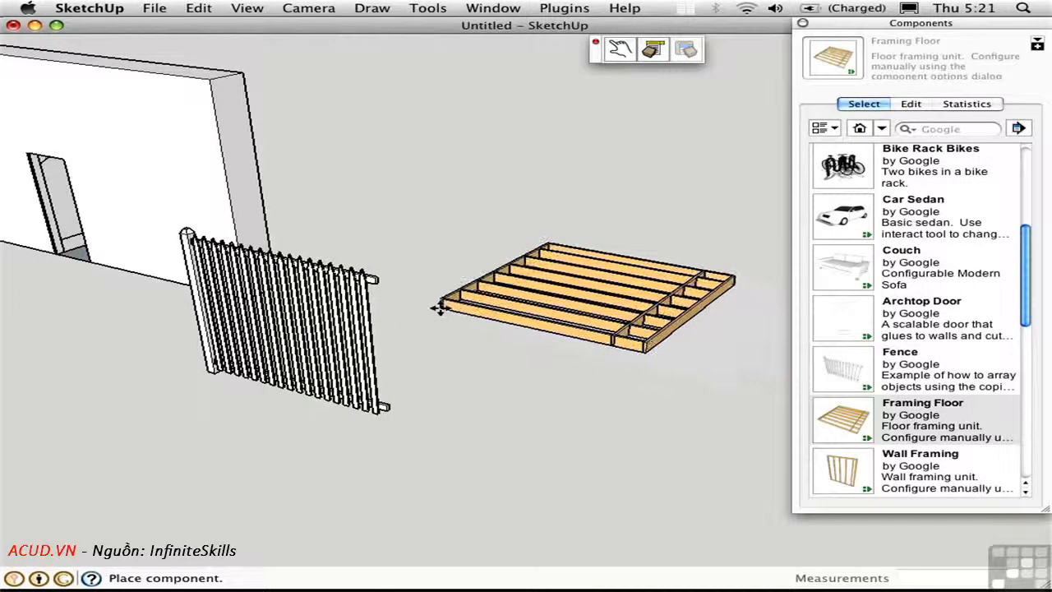
click(460, 311)
- Scale the framing floor by 1.50 along the red axis and widen it along the green axis
middle_drag(529, 348, 558, 383)
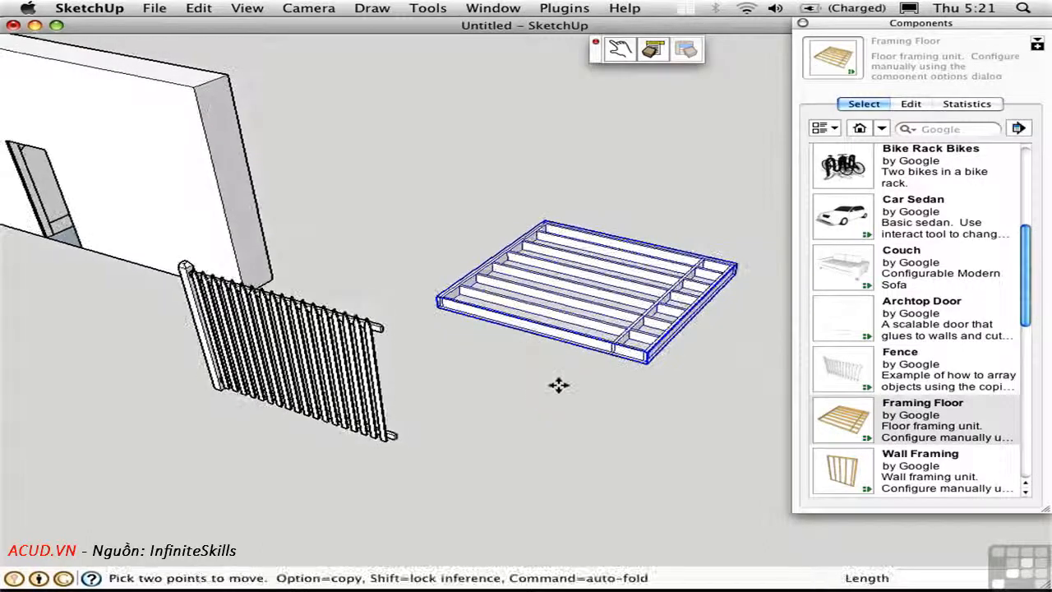
key(s)
drag(694, 311, 795, 357)
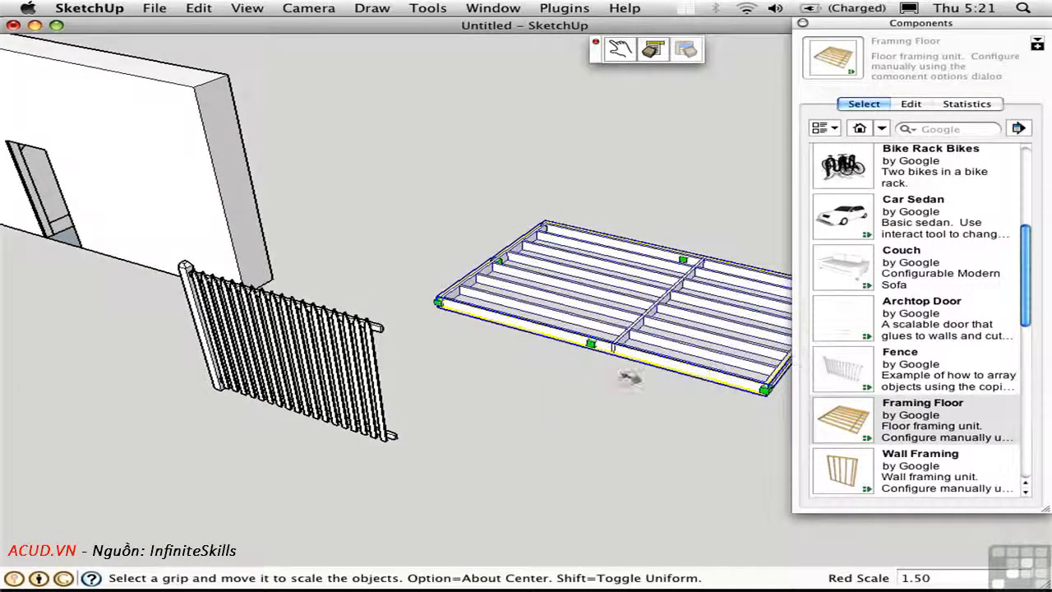
middle_drag(627, 369, 532, 308)
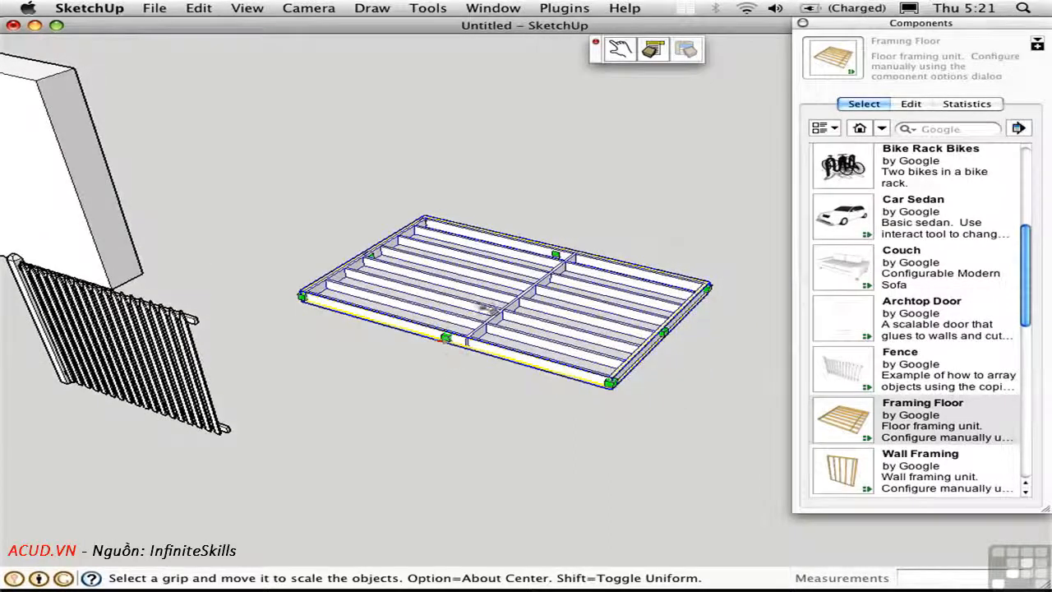
drag(445, 337, 378, 397)
- Set the framing floor's joist size to 2 by 10 and its joist spacing to 24 in Component Options
click(652, 51)
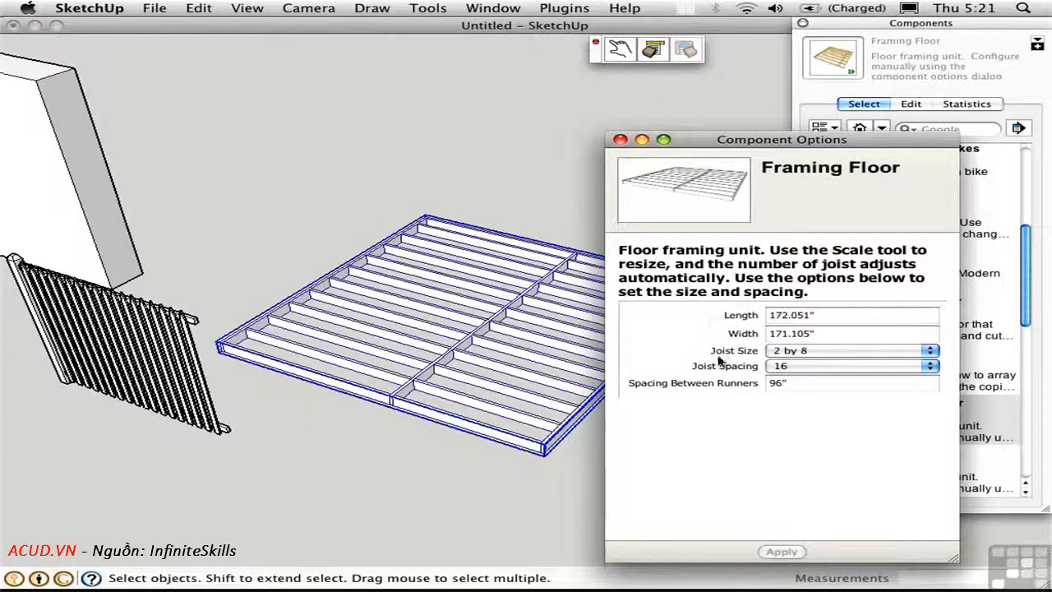
click(796, 358)
click(797, 367)
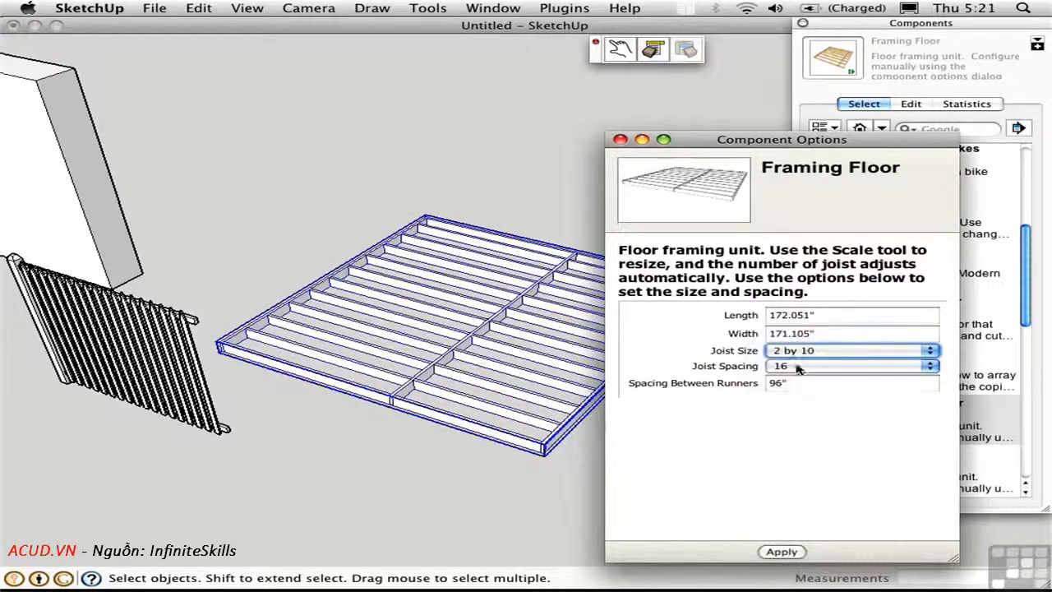
click(788, 369)
click(789, 390)
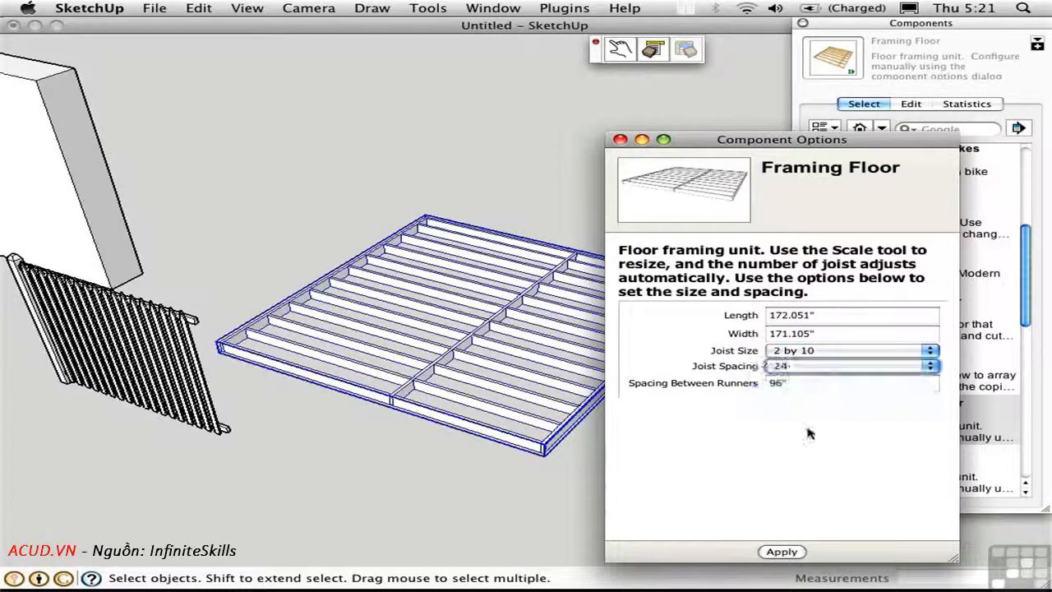
click(790, 552)
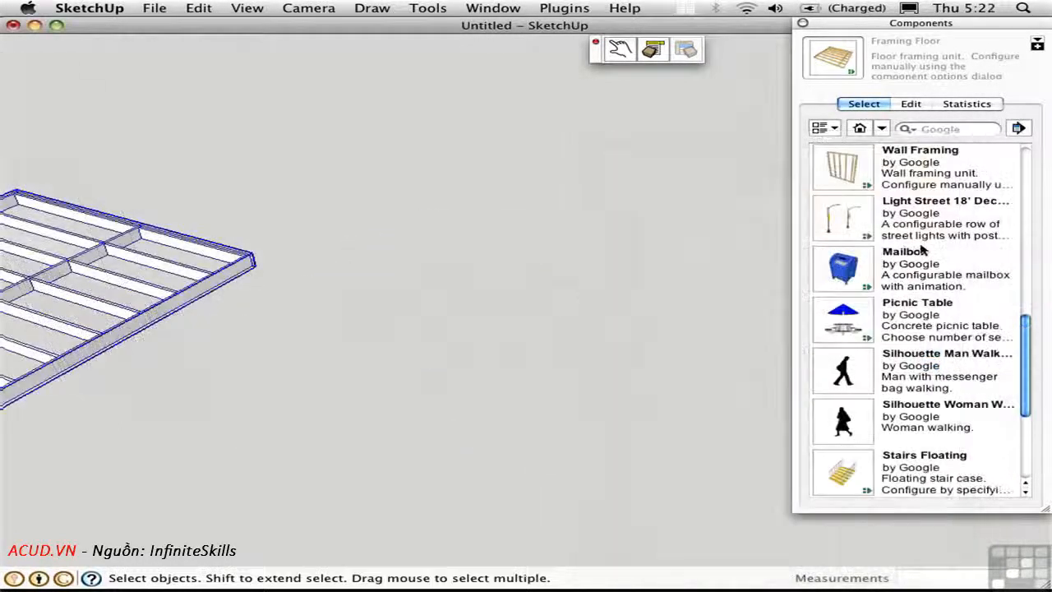
- Place the Light Street 18' Decorative component beyond the framing floor and scale it by 3.82 along the green axis
click(846, 222)
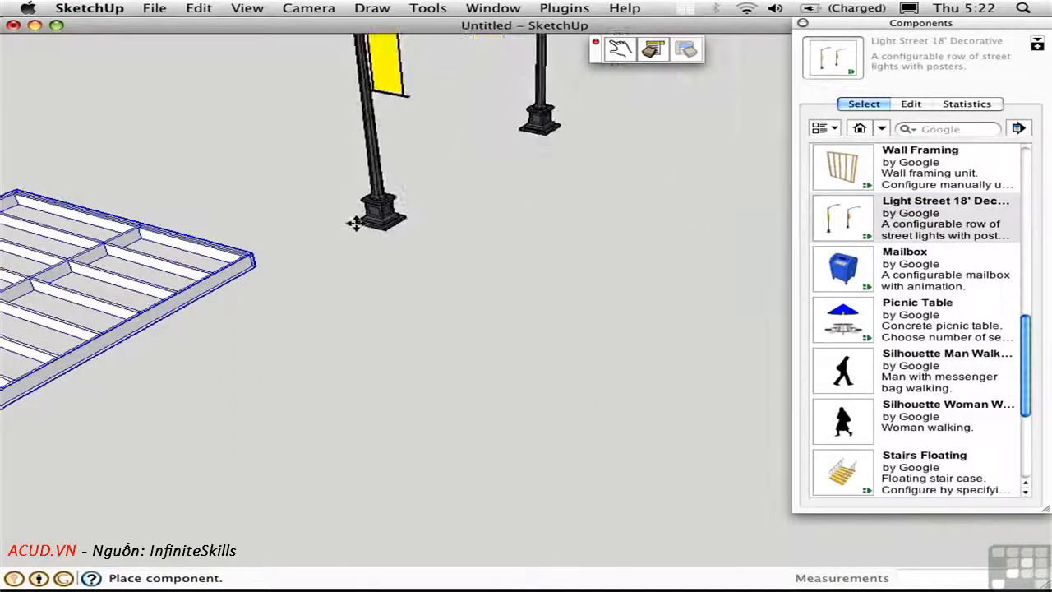
click(408, 234)
scroll(419, 340, down, 10)
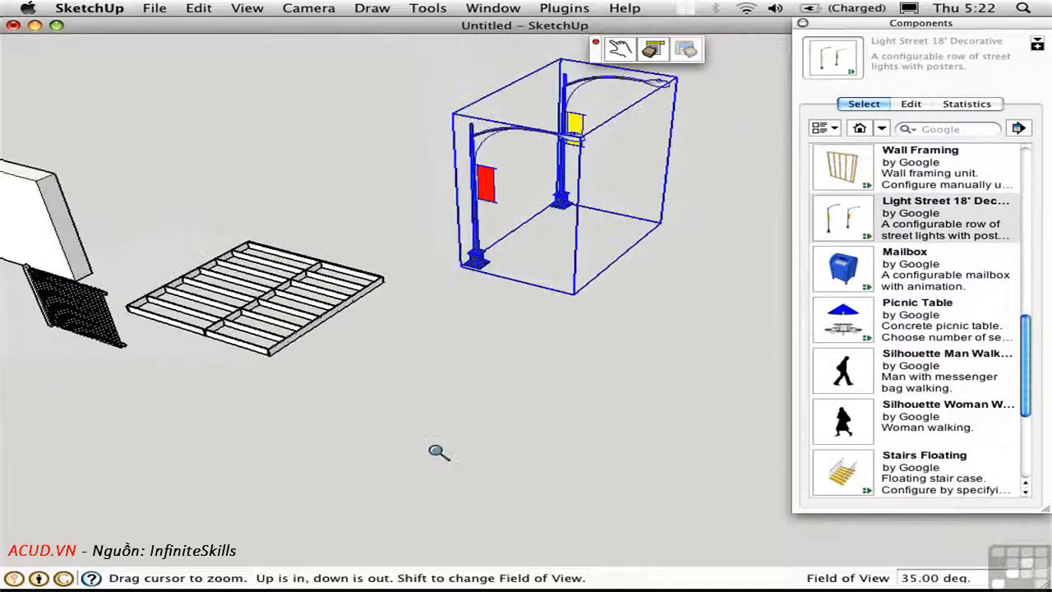
key(s)
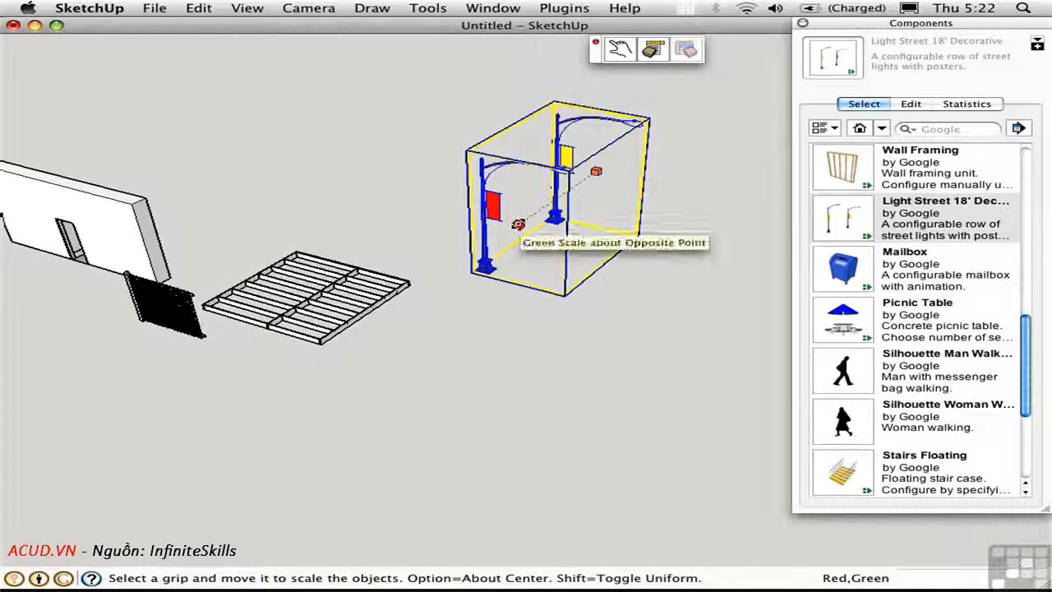
drag(516, 223, 170, 465)
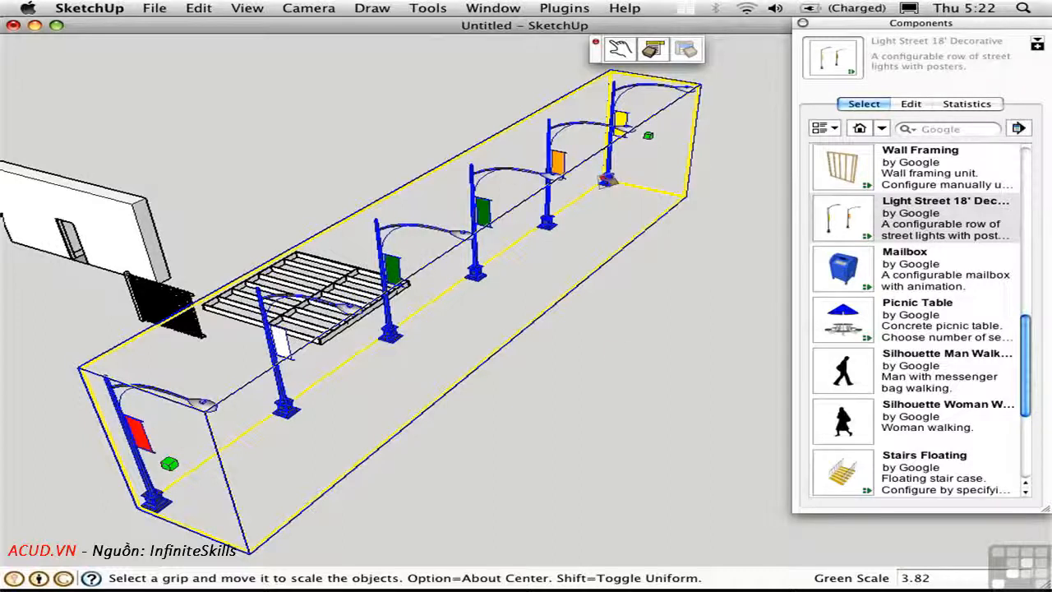
- Delete the row of street lights
middle_drag(608, 345, 580, 298)
key(space)
key(Delete)
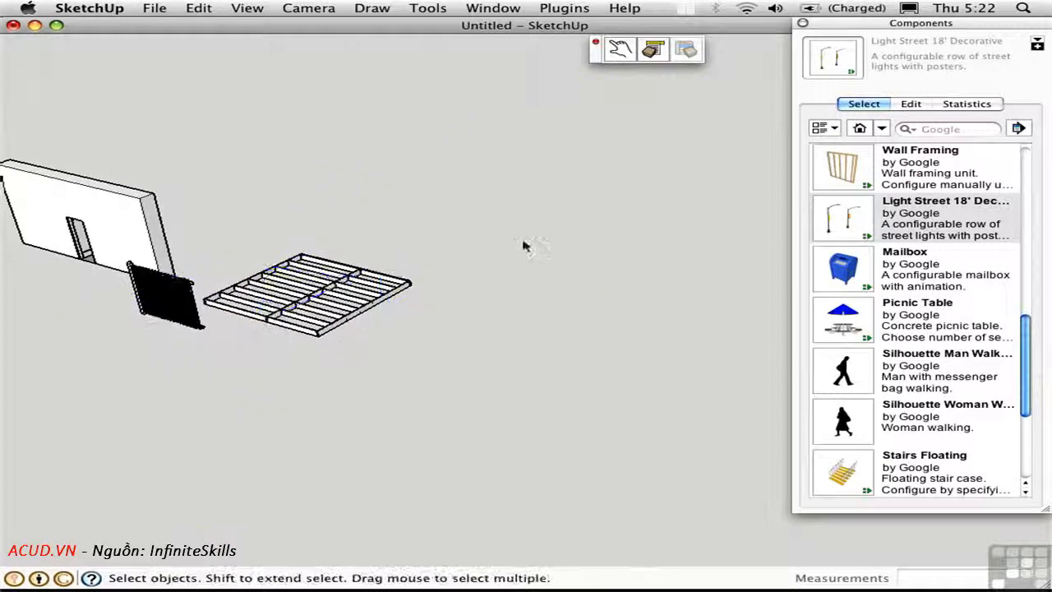
- Place the Mailbox component to the right of the framing floor and open its drop slot and large door with the Interact tool
click(840, 274)
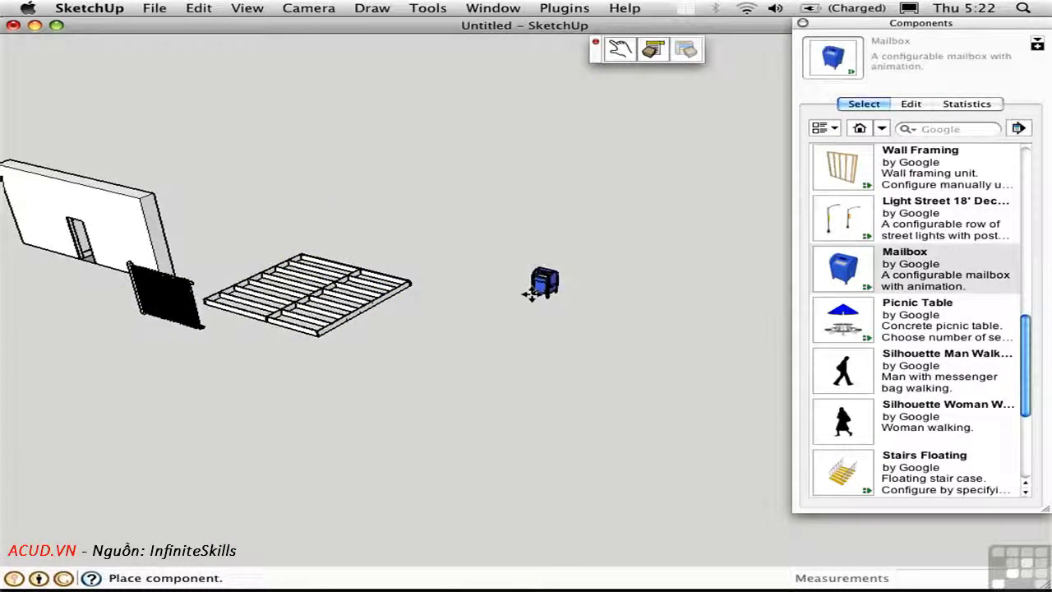
click(543, 288)
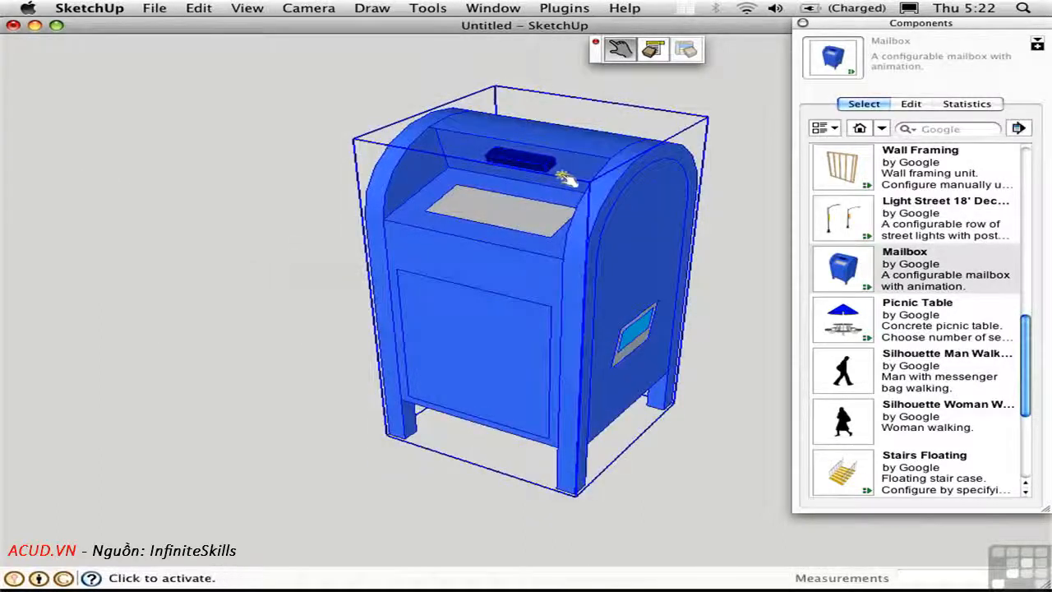
click(564, 173)
click(500, 323)
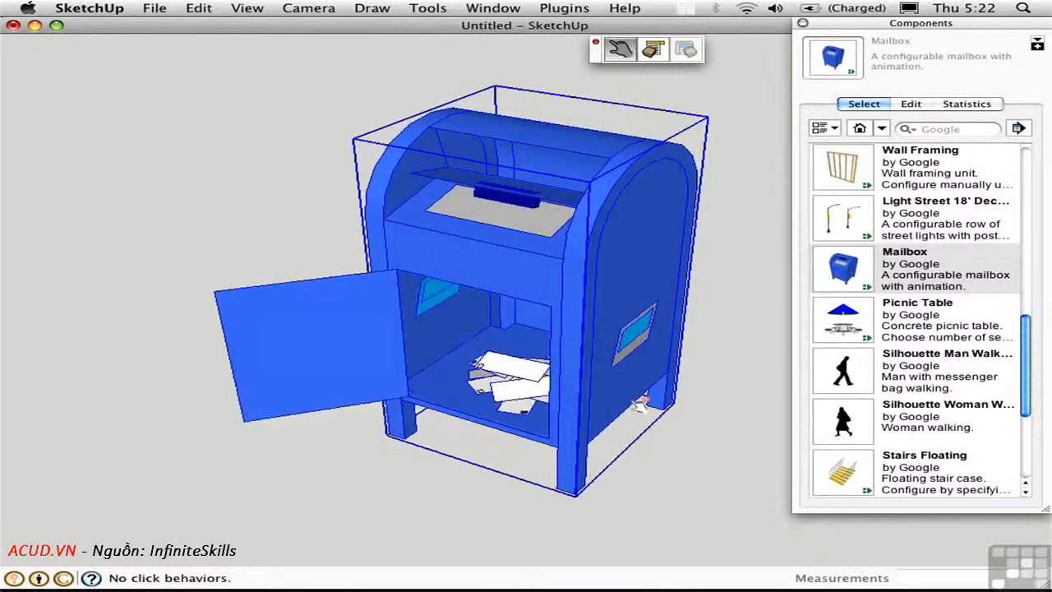
middle_drag(500, 394, 675, 343)
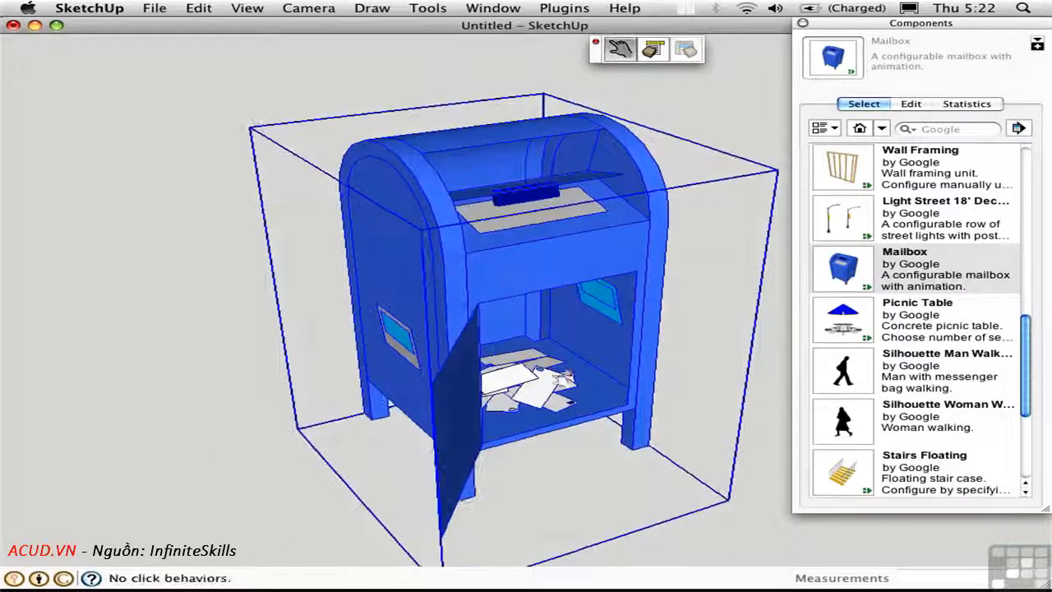
scroll(676, 342, down, 3)
- Set the mailbox's color theme to Purple and Orange Delivery in Component Options
key(space)
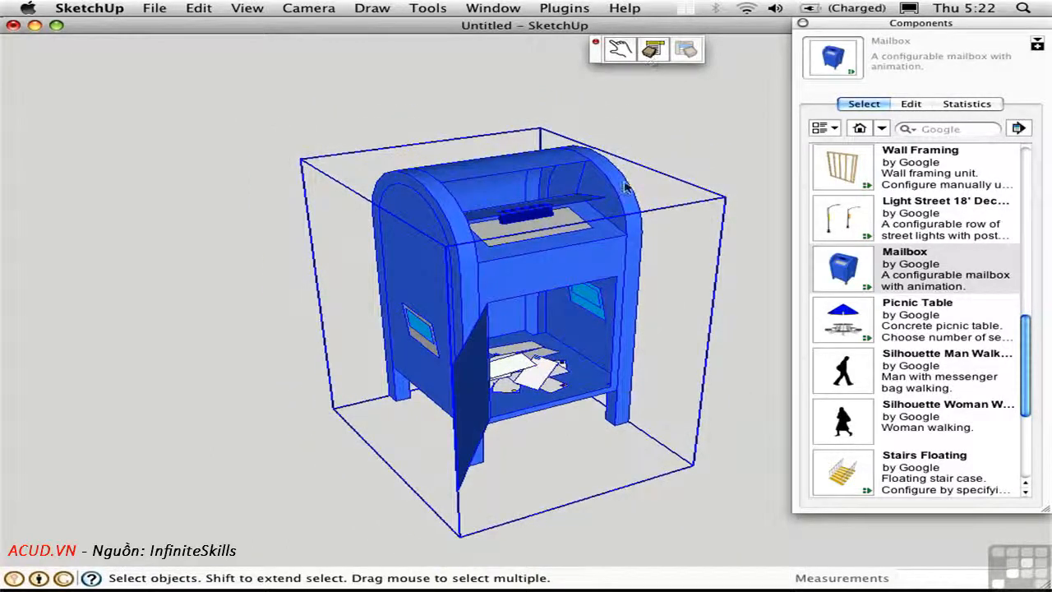
click(652, 49)
click(737, 316)
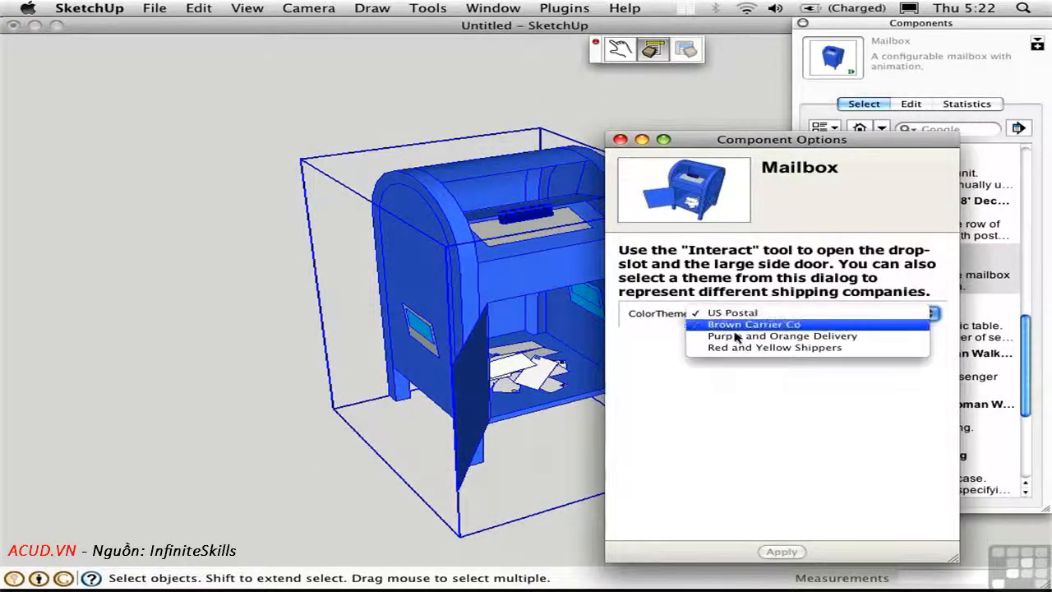
click(737, 336)
click(781, 551)
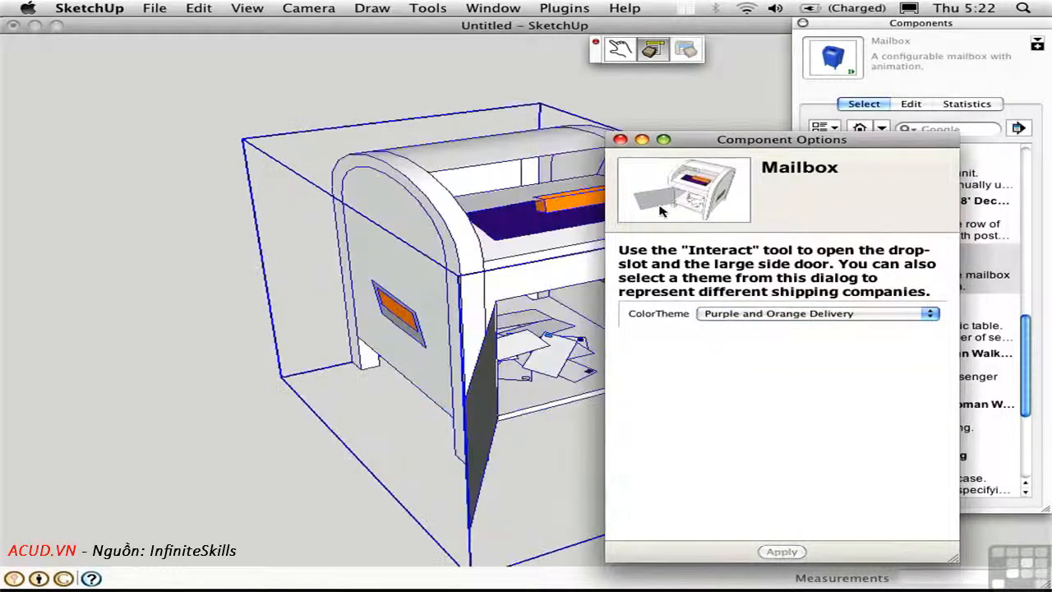
click(620, 140)
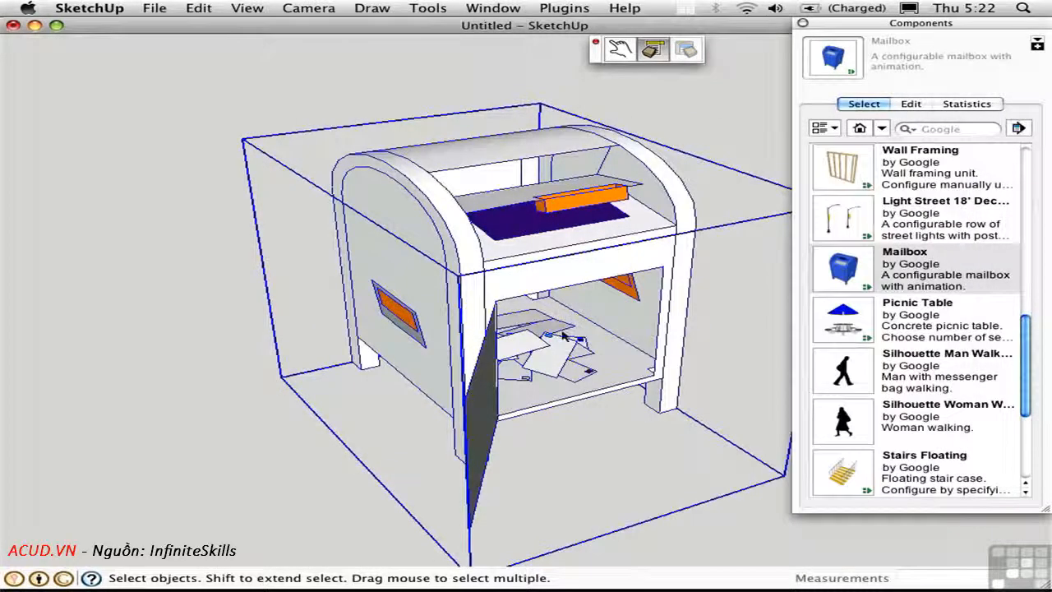
- Place the Stairs Floating component on the ground against the wall, beside the door opening
key(z)
drag(557, 276, 578, 503)
key(o)
drag(577, 351, 321, 294)
key(z)
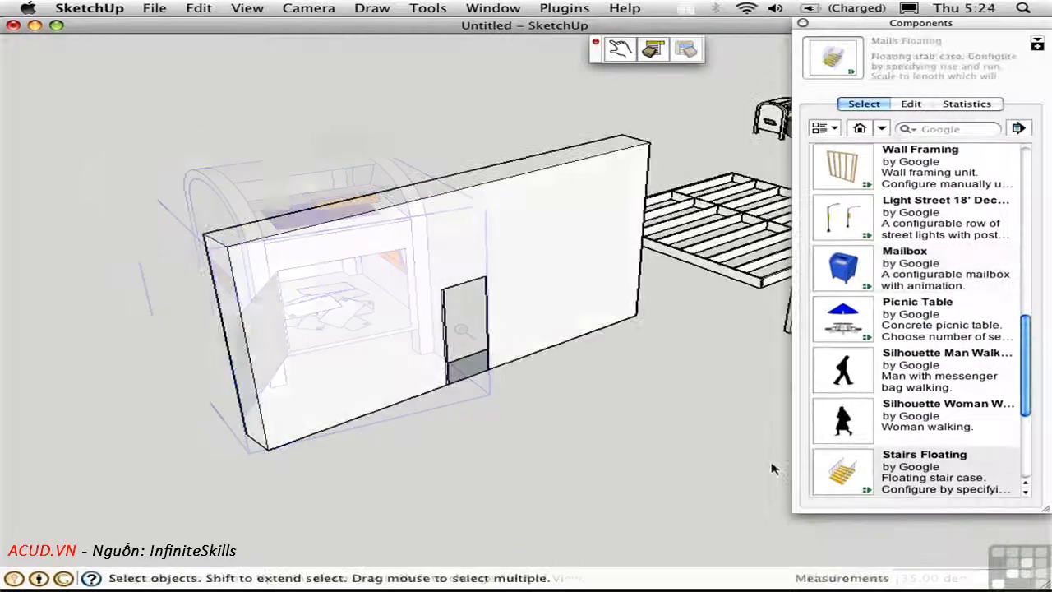
click(834, 476)
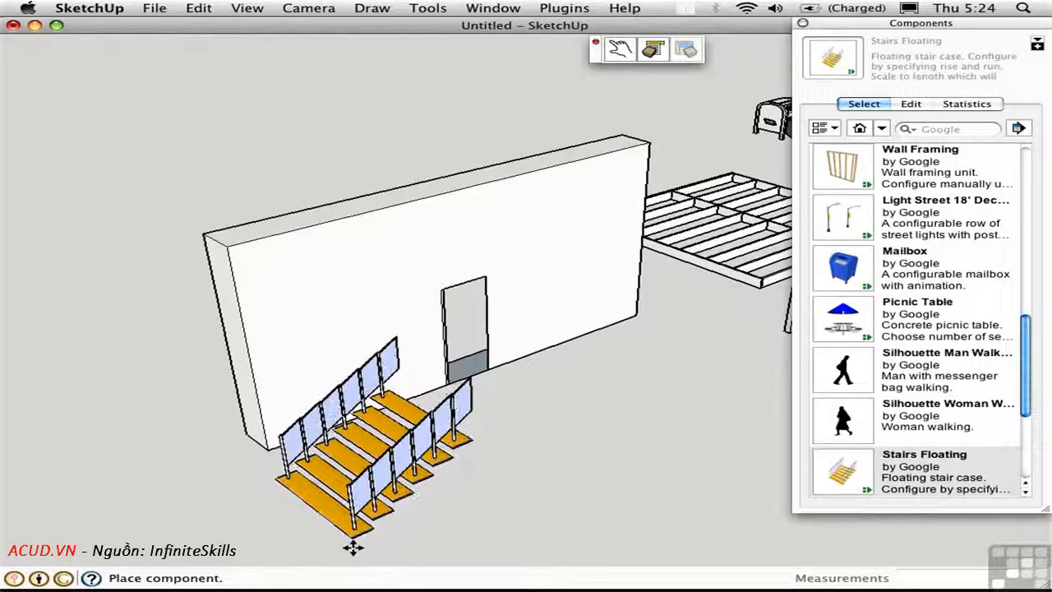
click(353, 547)
- Set the floating staircase's run to 14" in Component Options
key(m)
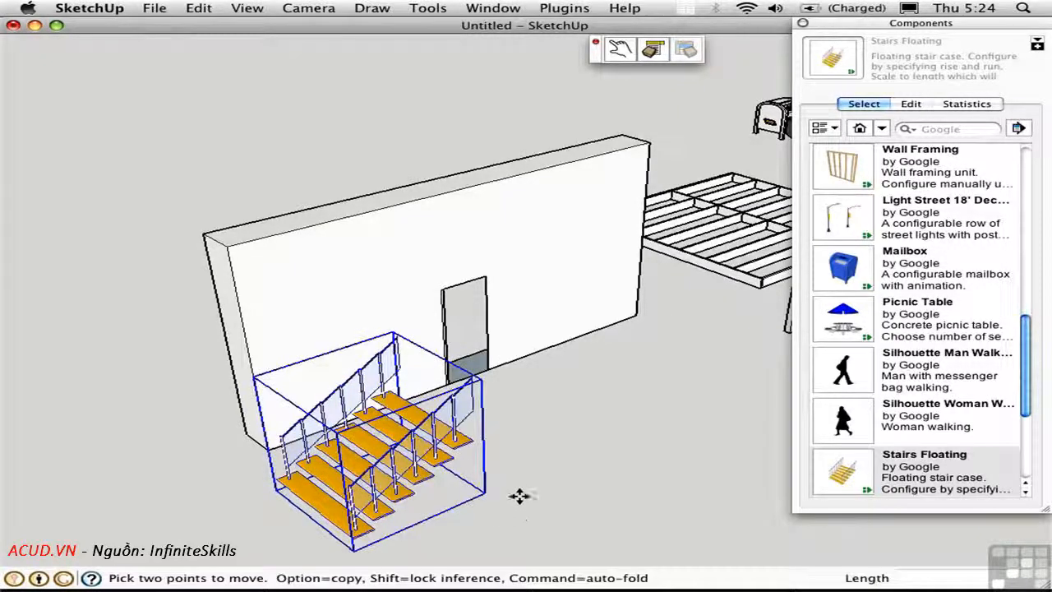
click(653, 49)
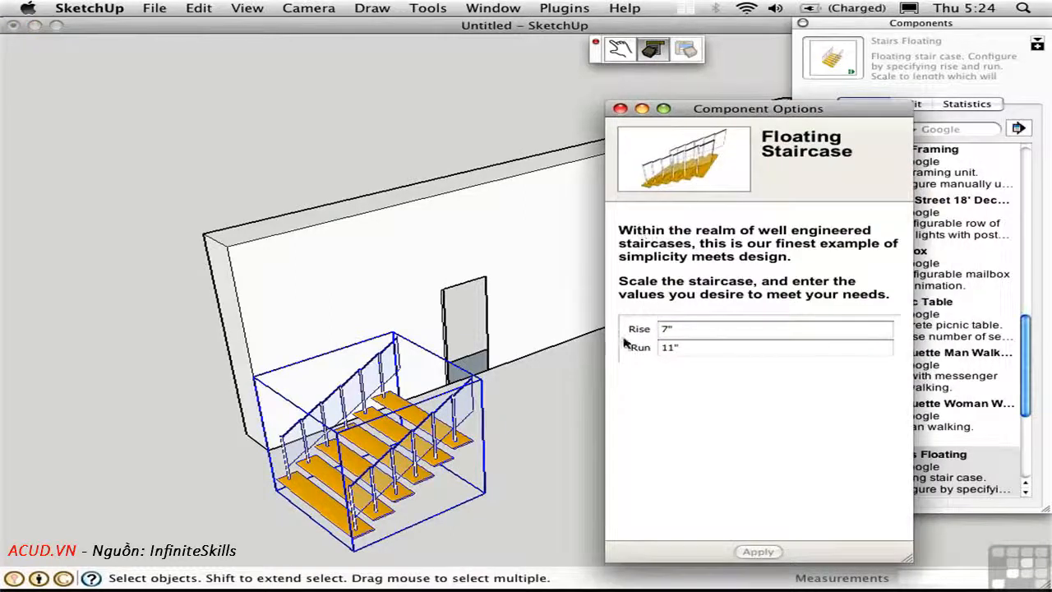
click(672, 349)
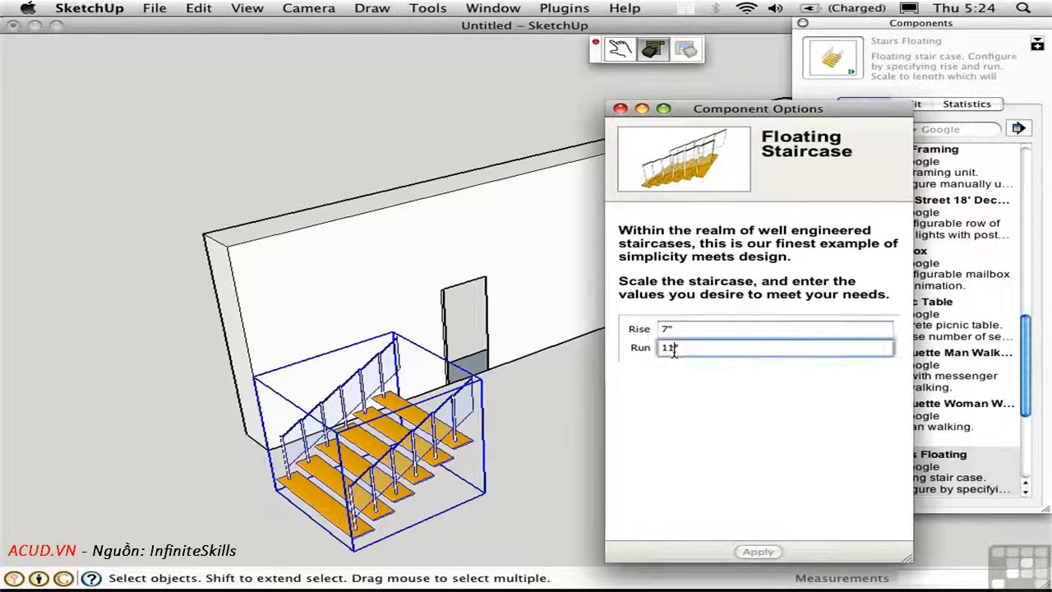
text(14)
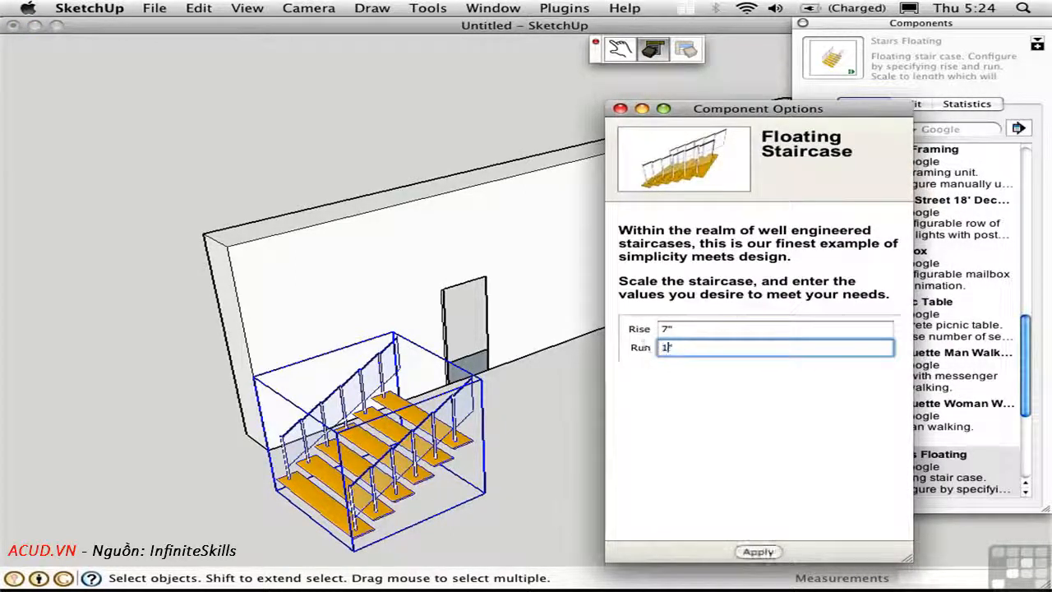
click(751, 552)
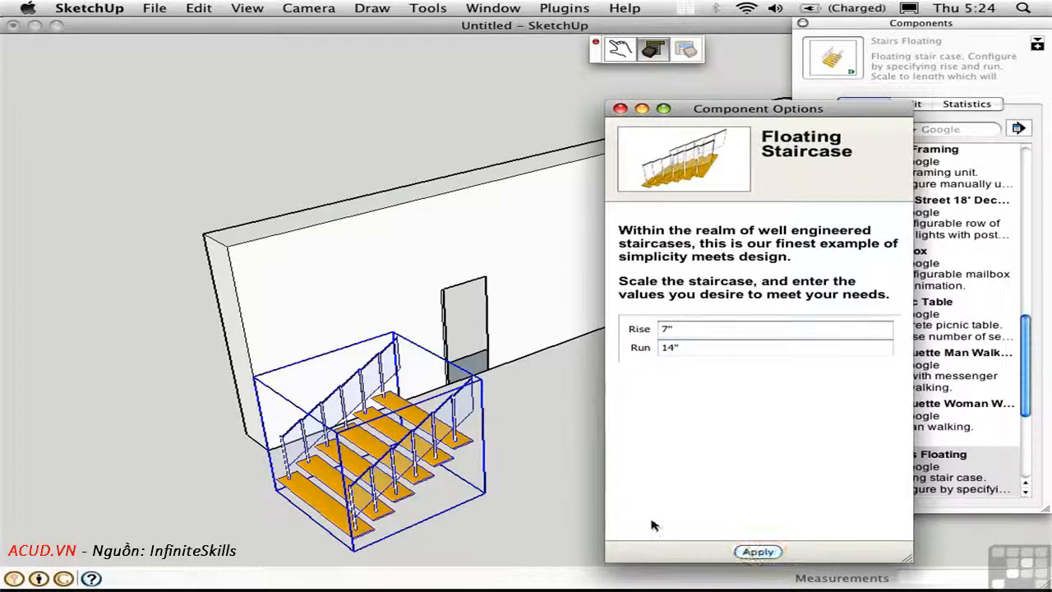
click(620, 108)
- Scale the floating staircase by 3.50 along the red axis and by 2.23 along the green axis
key(s)
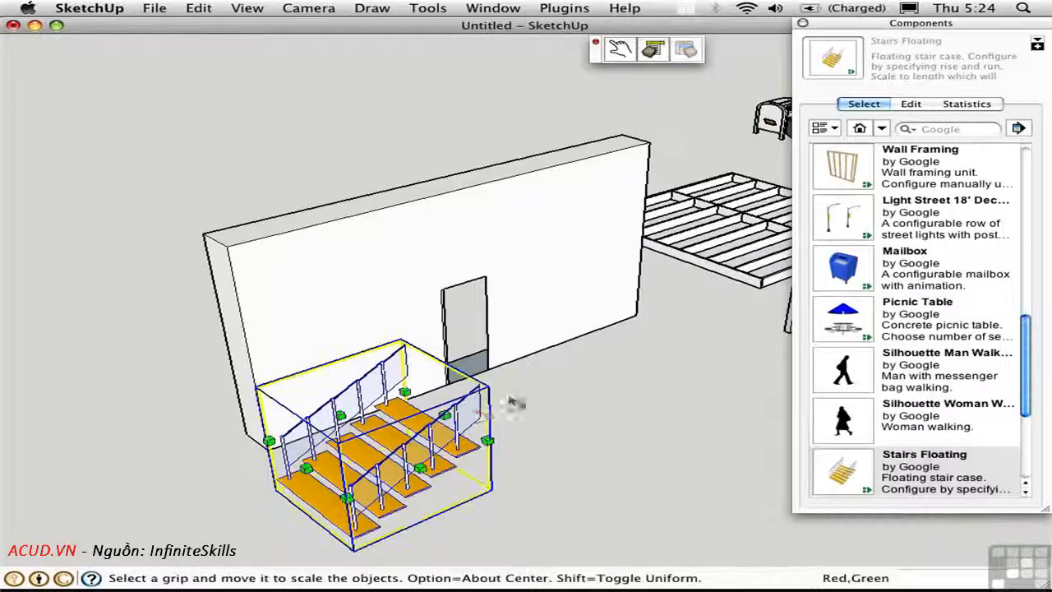
drag(461, 411, 707, 317)
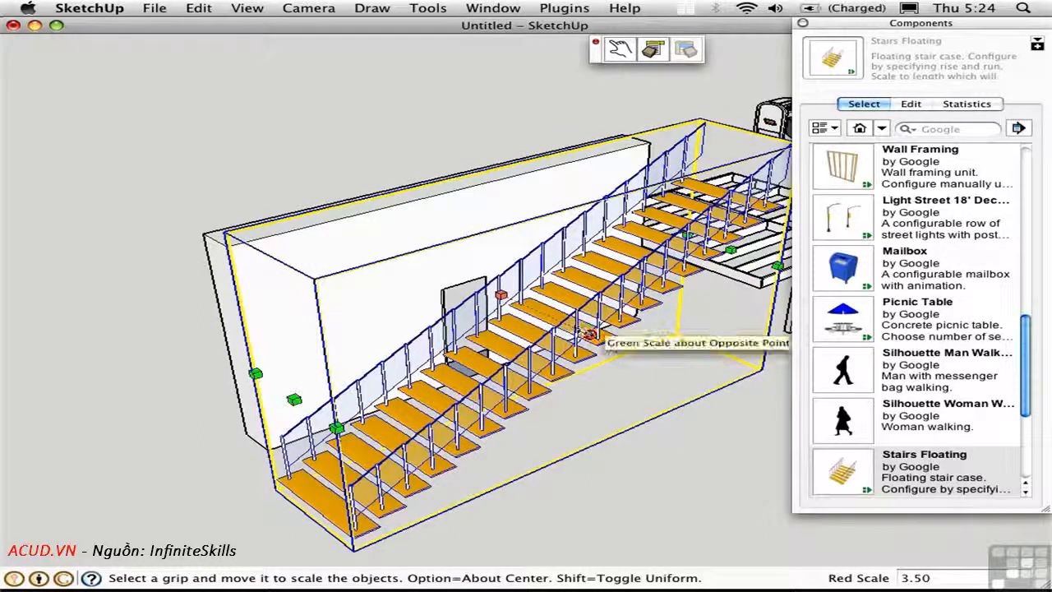
drag(589, 334, 740, 403)
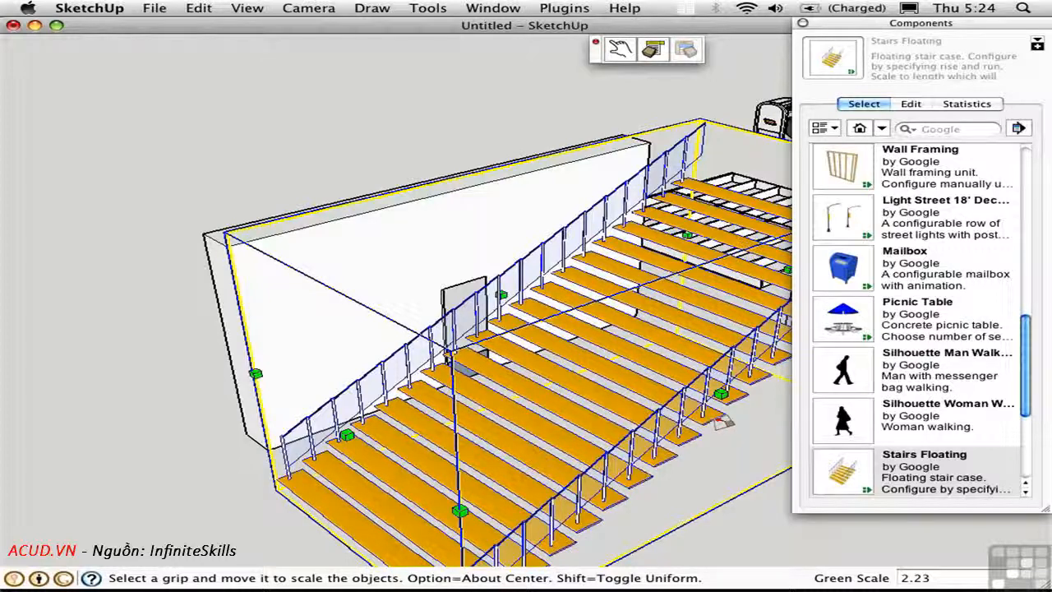
middle_drag(616, 330, 475, 340)
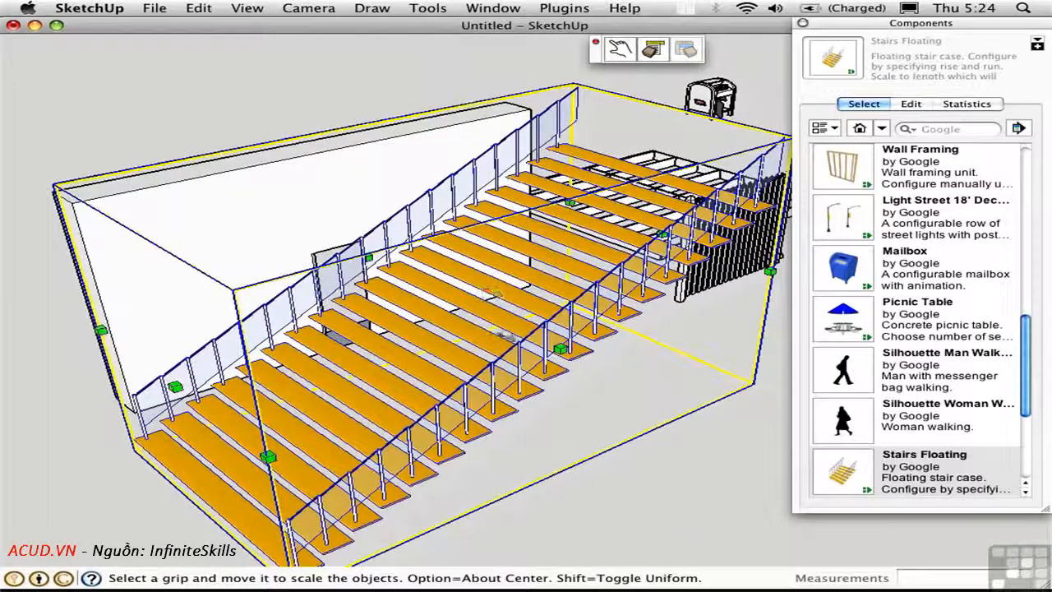
scroll(552, 321, down, 1)
drag(552, 321, 571, 467)
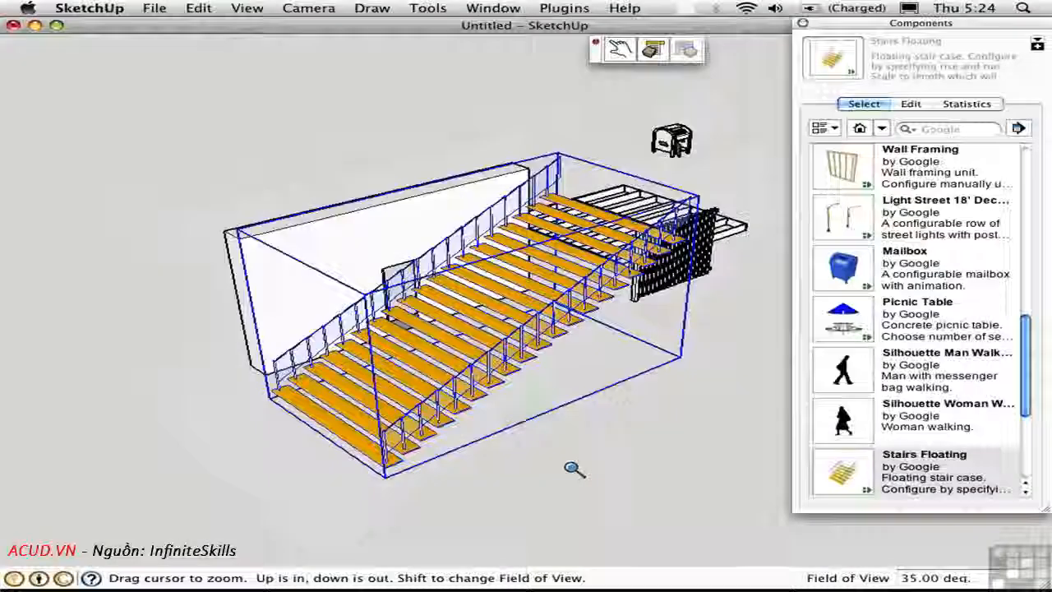